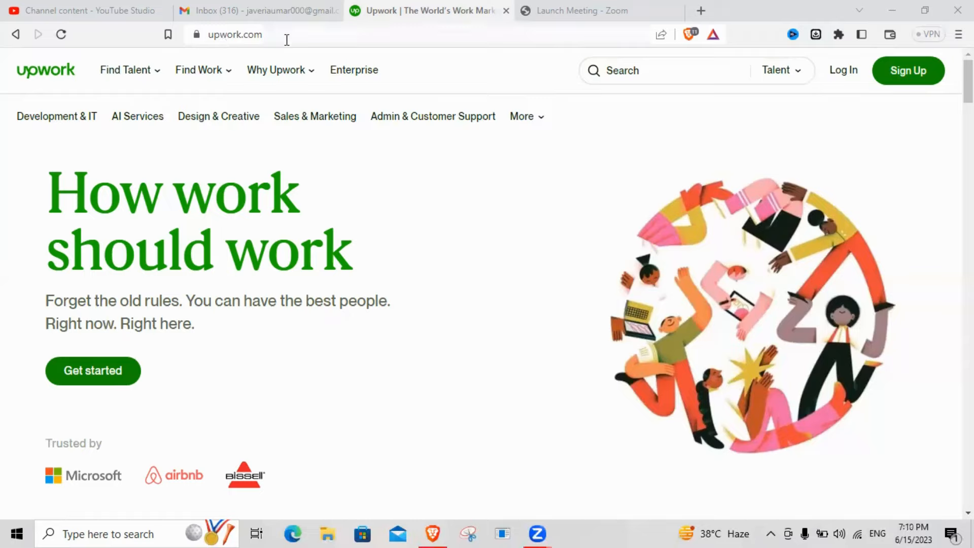
- Sign up as a freelancer looking for work and apply as a freelancer
left_click(908, 73)
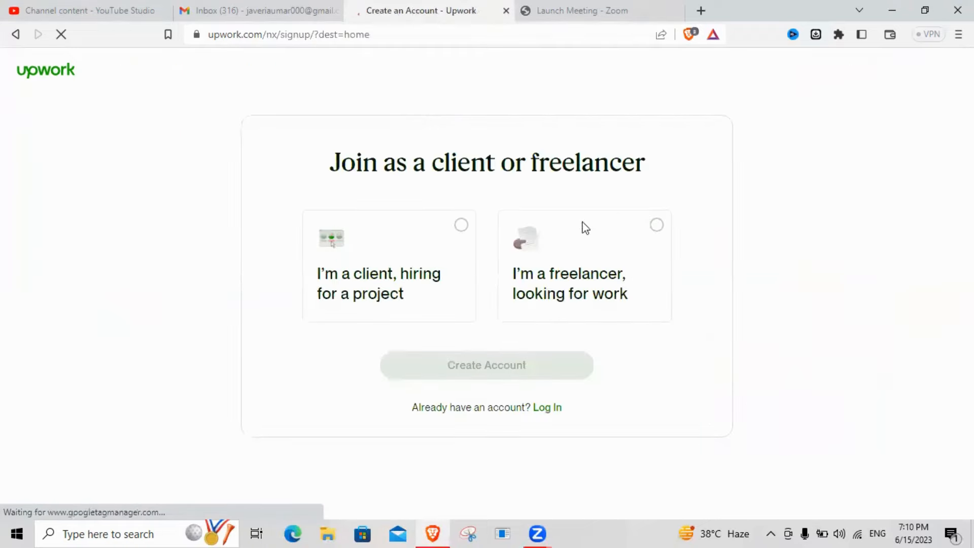
left_click(334, 293)
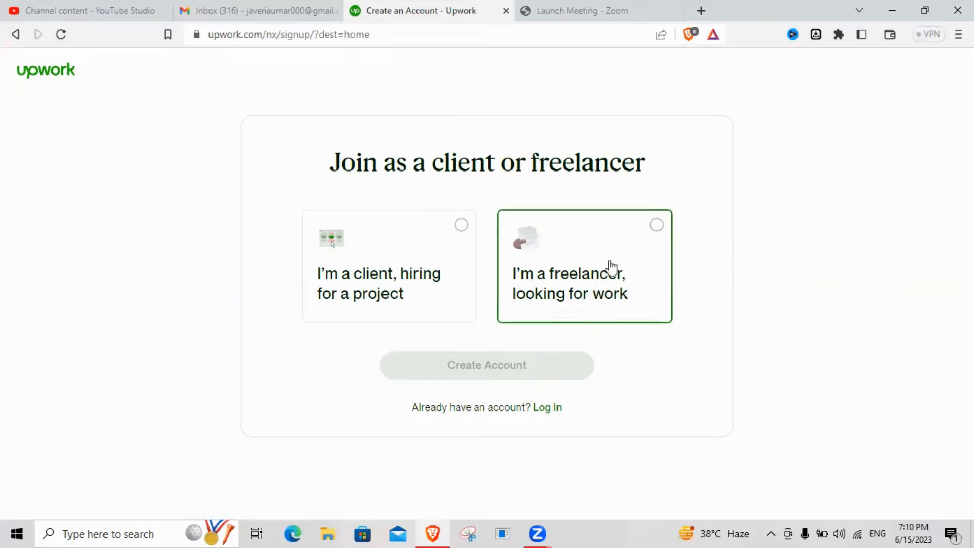
left_click(657, 227)
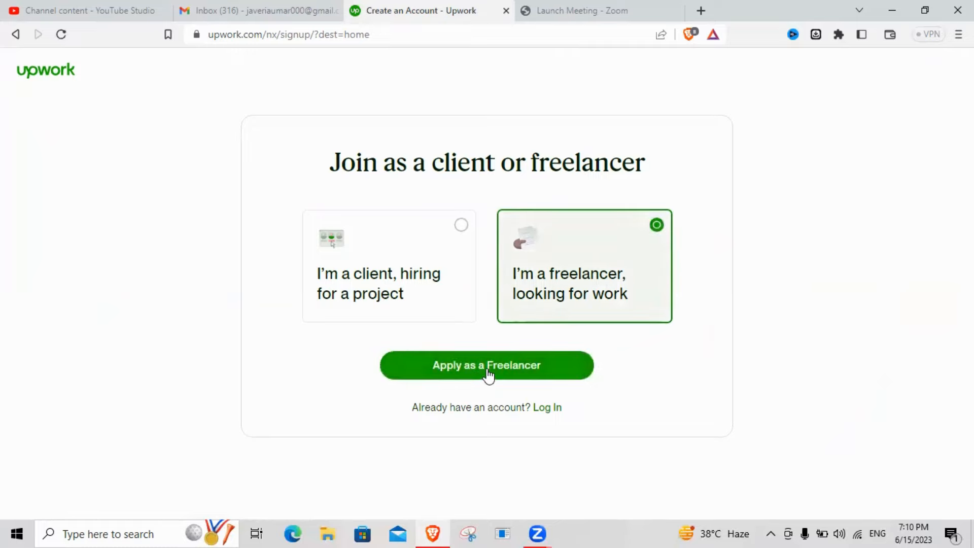
left_click(486, 374)
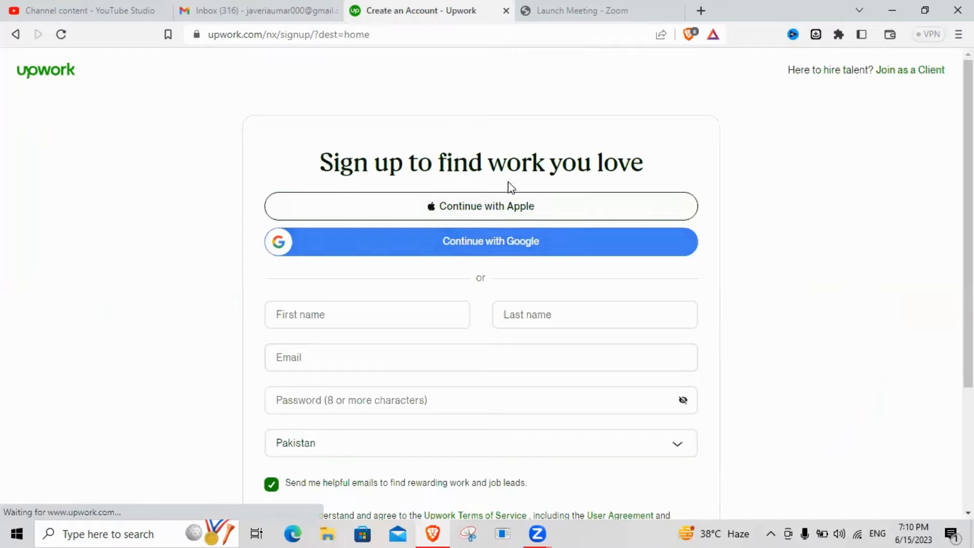
- Enter the user's first and last name on the sign-up form and move to the Email field
scroll(585, 279, "down", 1)
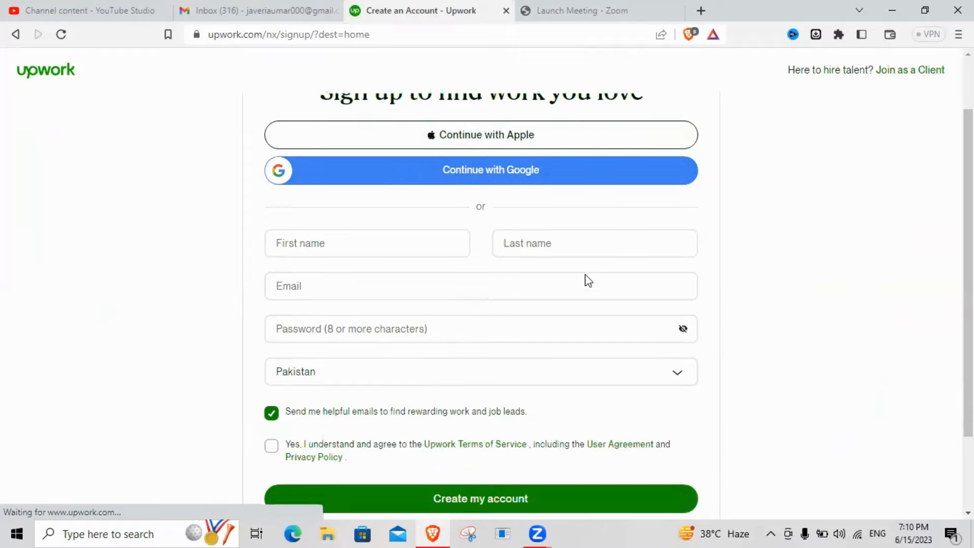
scroll(719, 226, "up", 1)
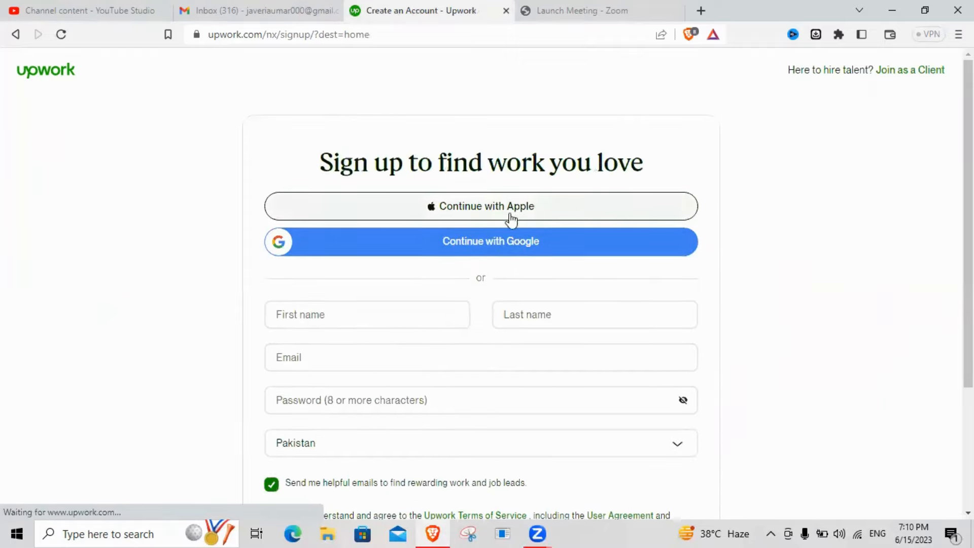
scroll(510, 247, "down", 1)
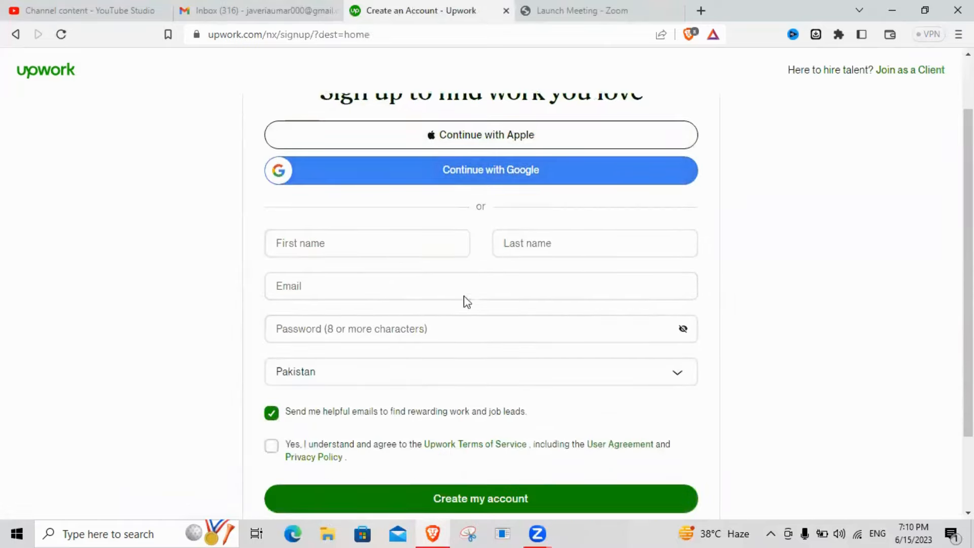
scroll(479, 196, "up", 1)
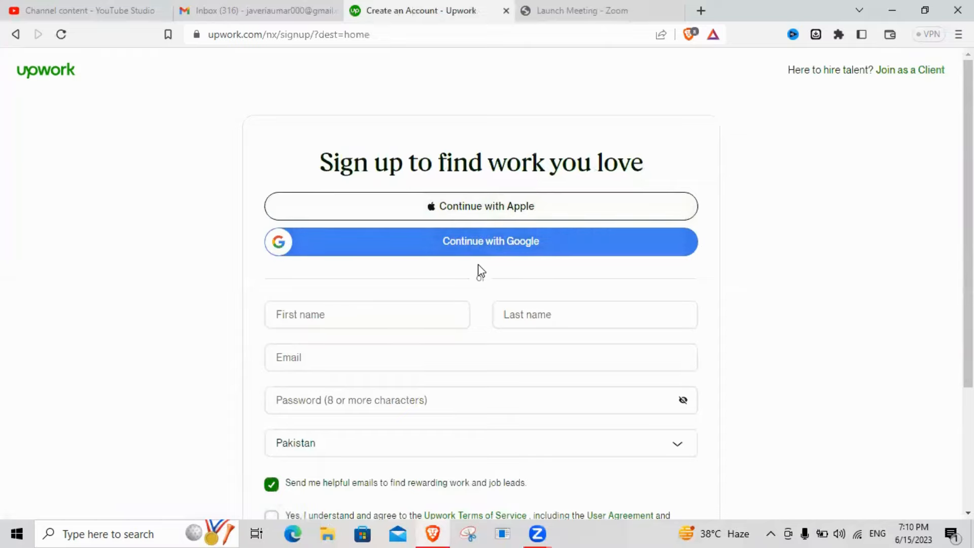
left_click(380, 317)
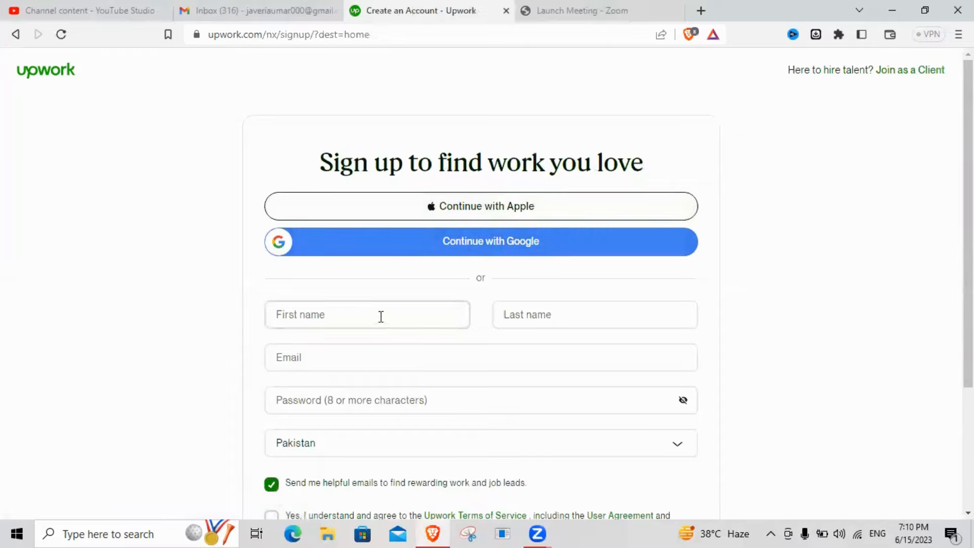
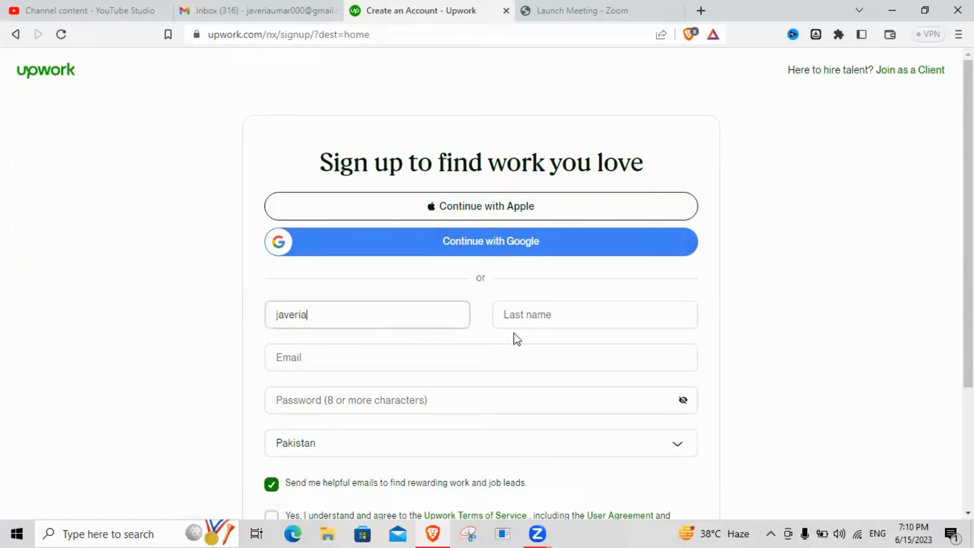
left_click(578, 310)
type("ua")
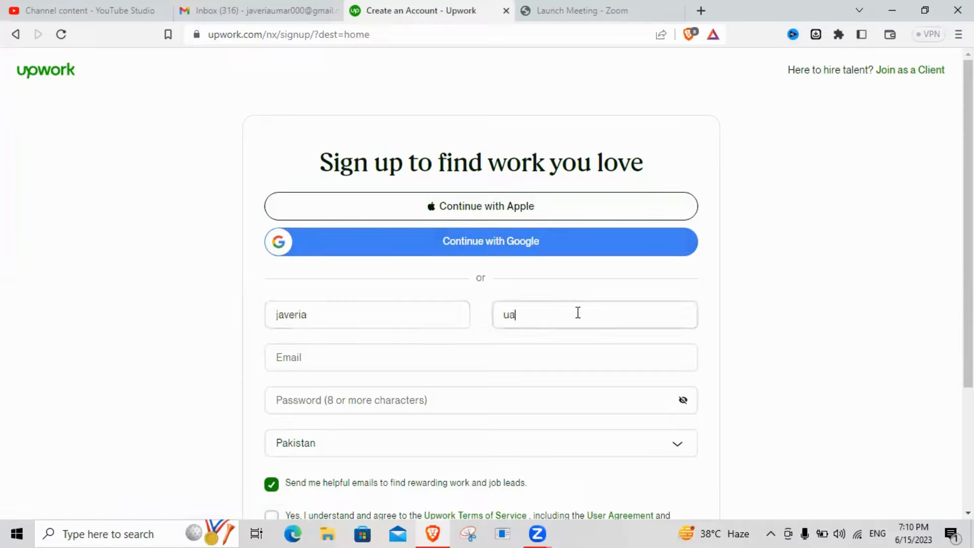
key("BackSpace")
left_click(530, 352)
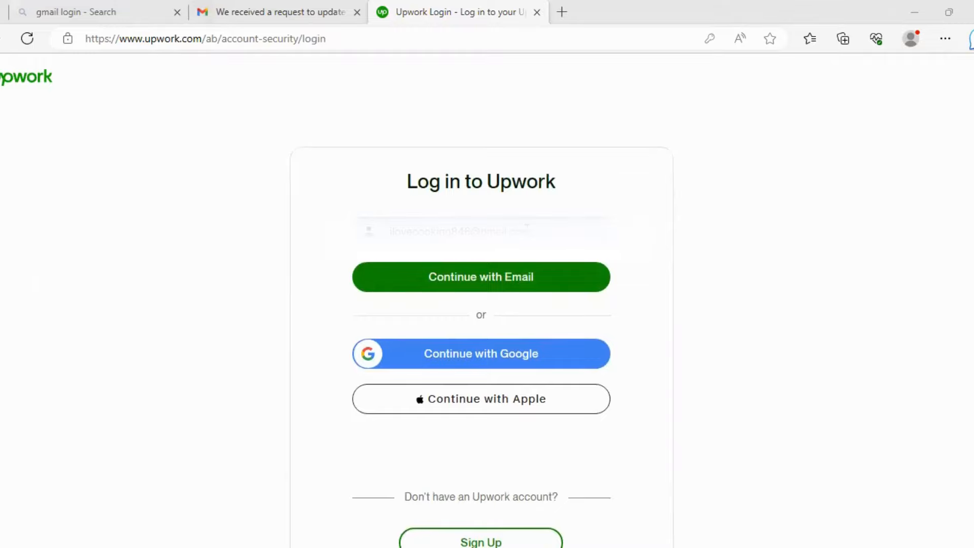
- Continue with email, enter the account password, keep me logged in, and log in
left_click(488, 286)
left_click(466, 257)
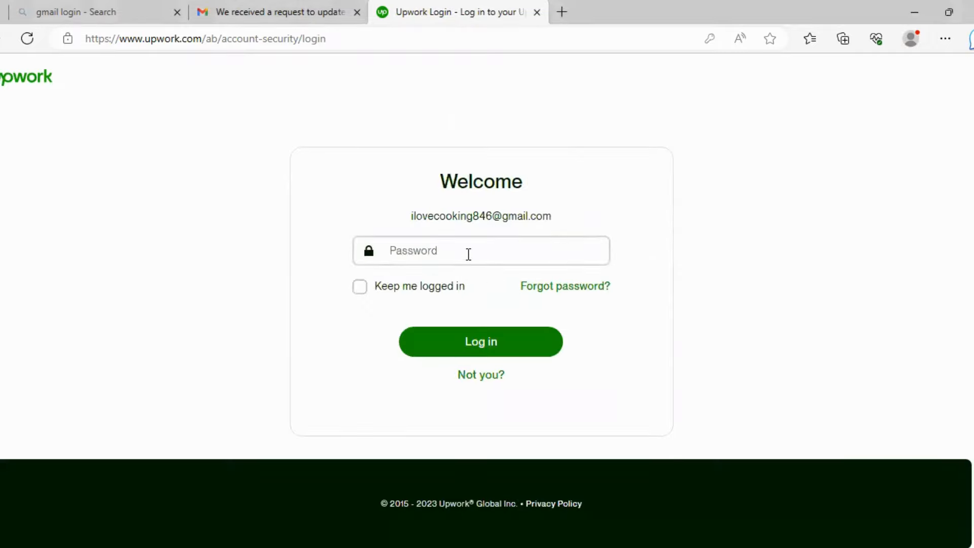
type("•••••••••")
left_click(360, 287)
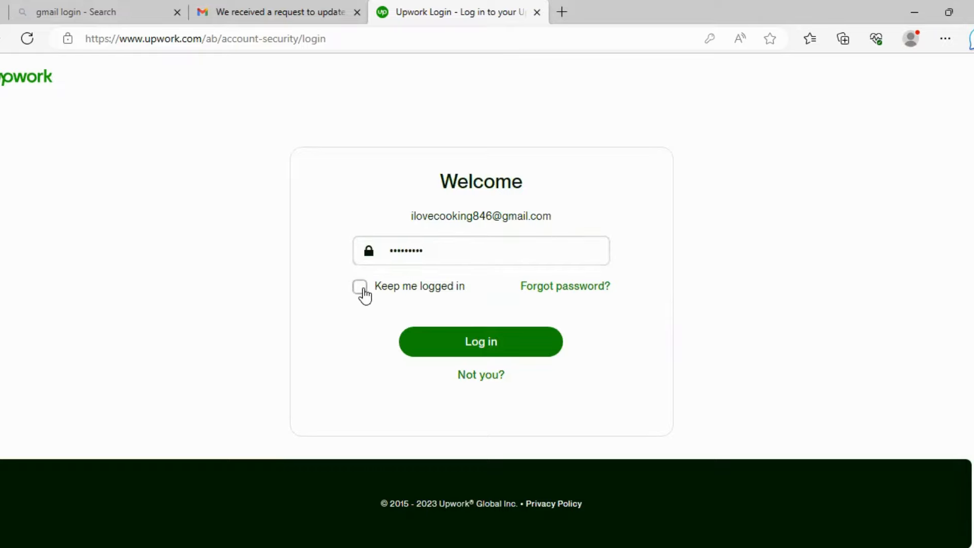
left_click(443, 349)
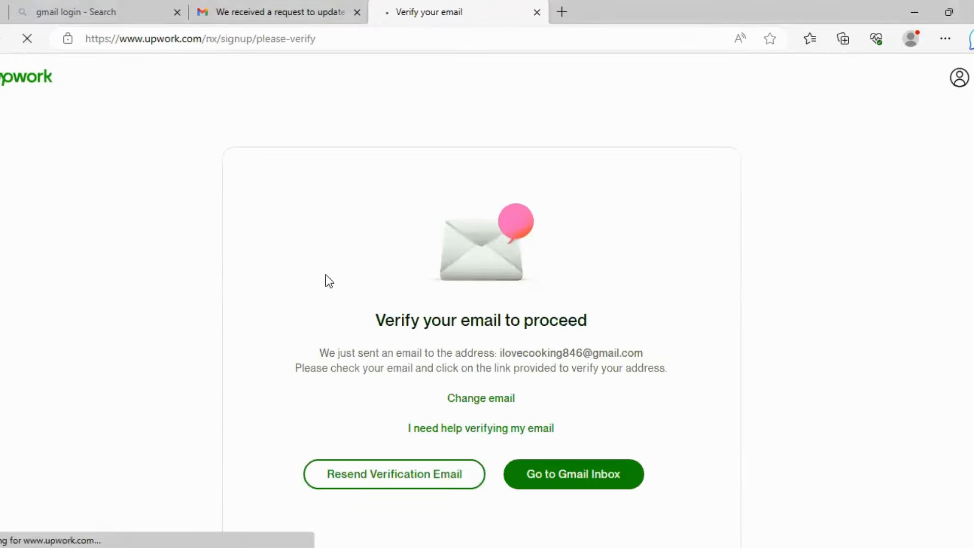
scroll(636, 345, "down", 3)
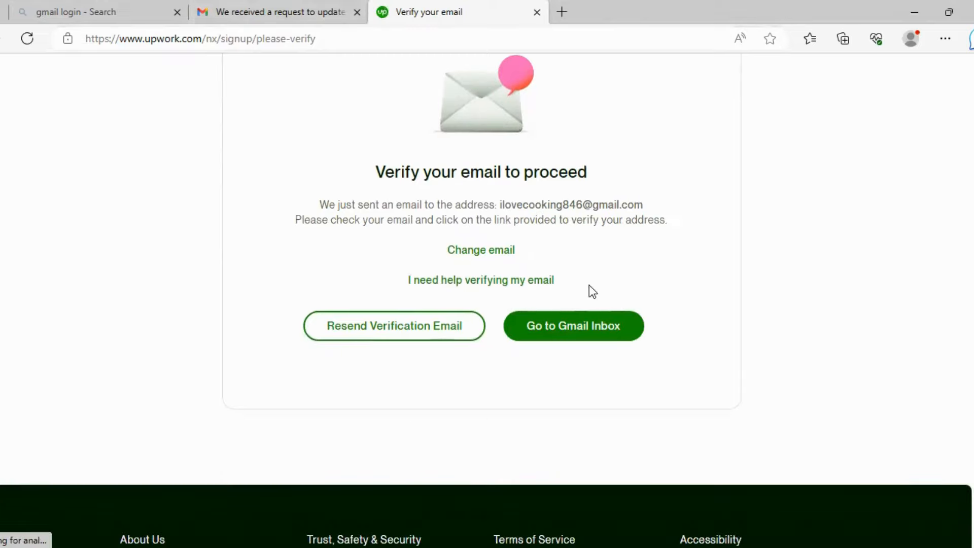
scroll(605, 252, "up", 3)
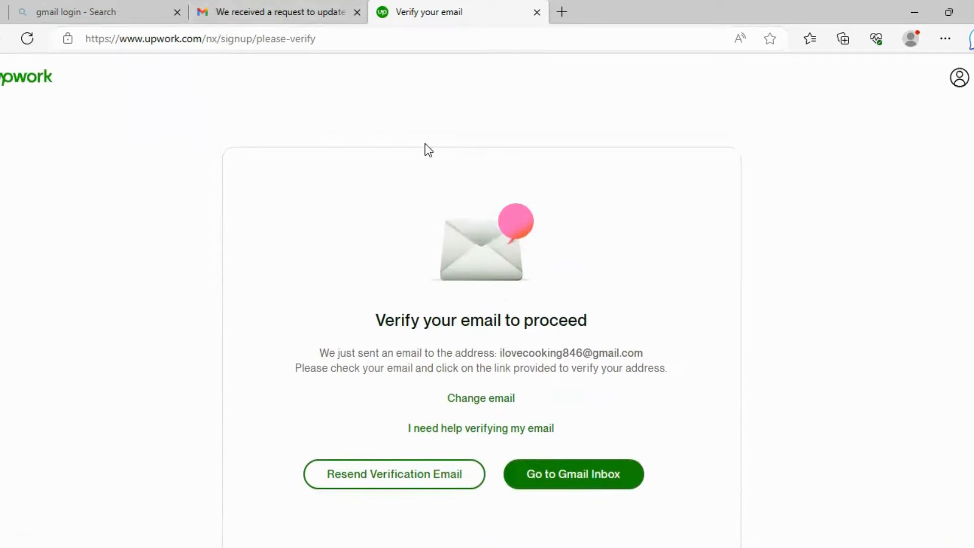
- Switch to Gmail and return to the inbox to find Upwork's verification email
left_click(265, 11)
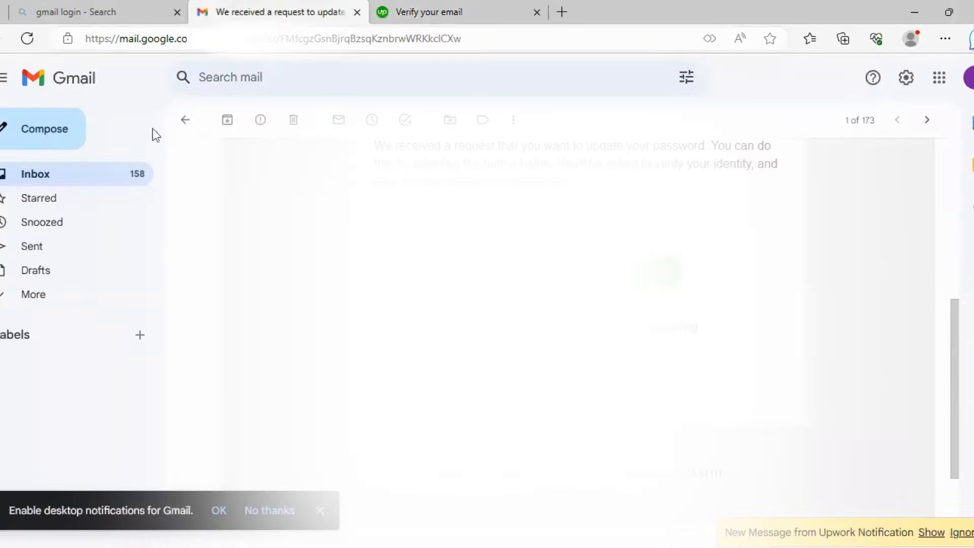
left_click(186, 120)
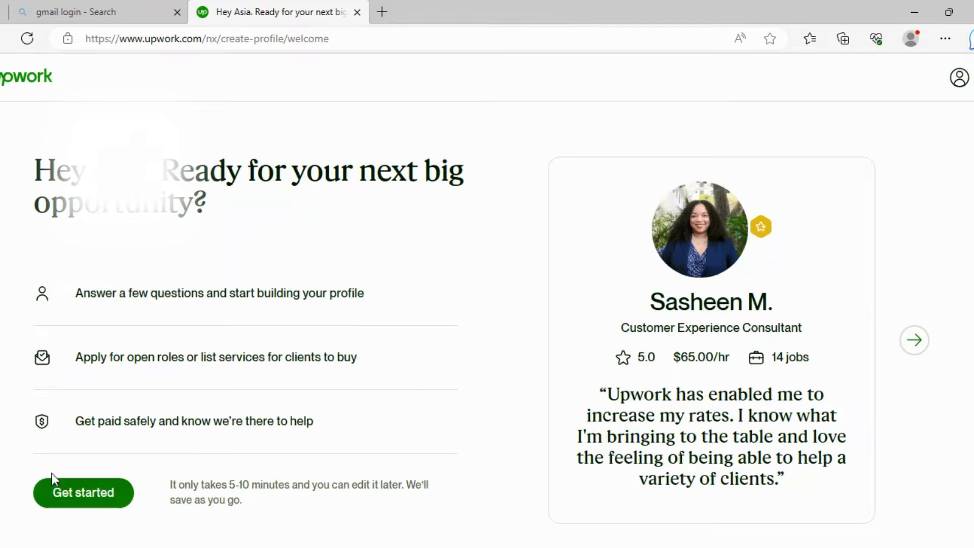
- Get started and skip the freelancing experience, goal and work preference questions
left_click(89, 495)
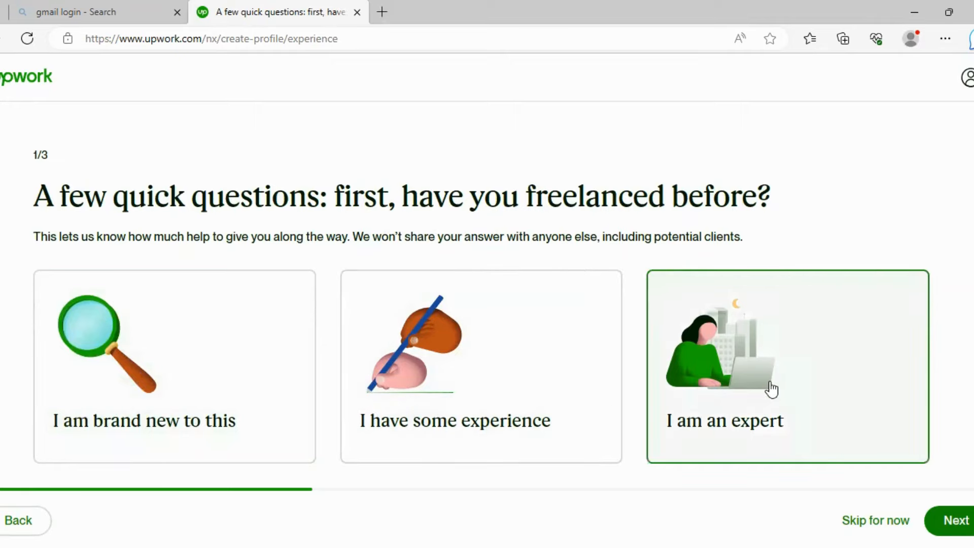
left_click(847, 522)
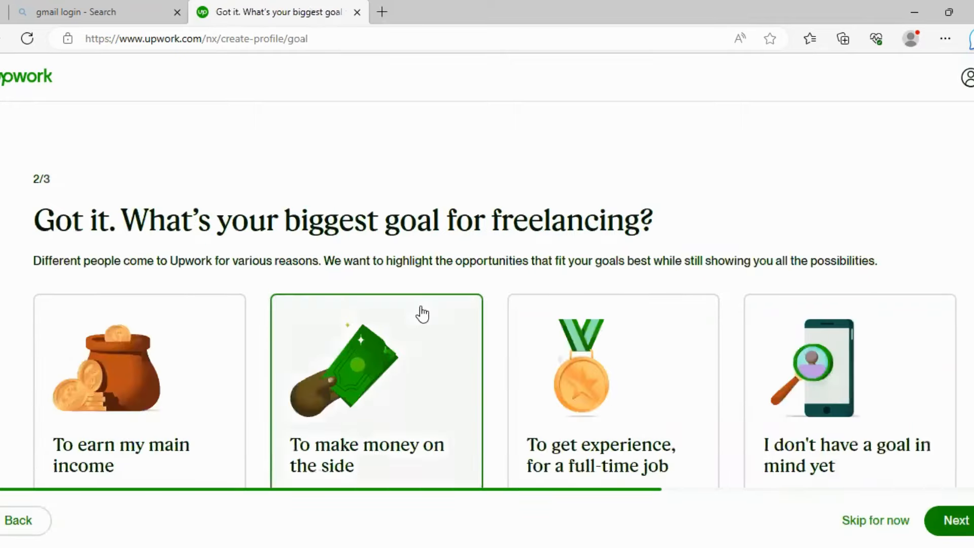
scroll(419, 313, "down", 1)
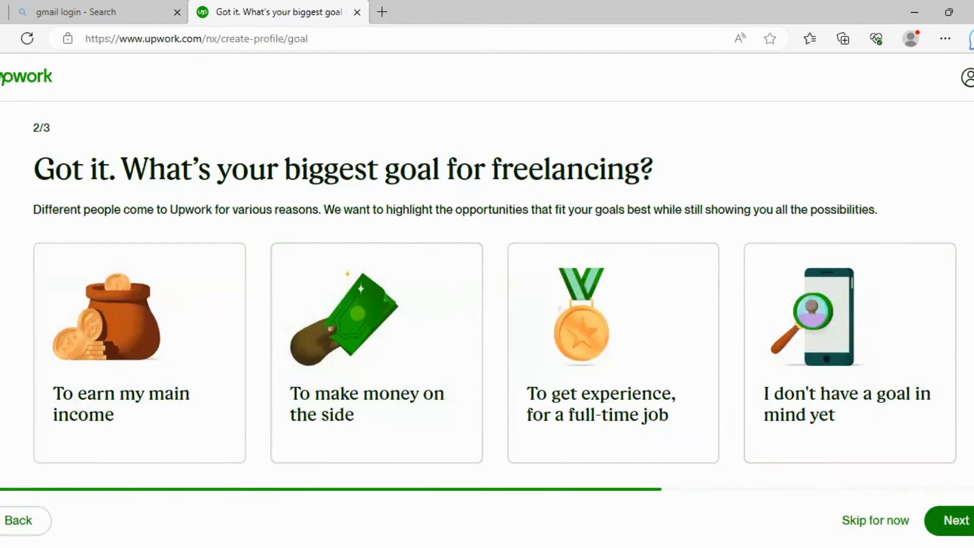
left_click(884, 520)
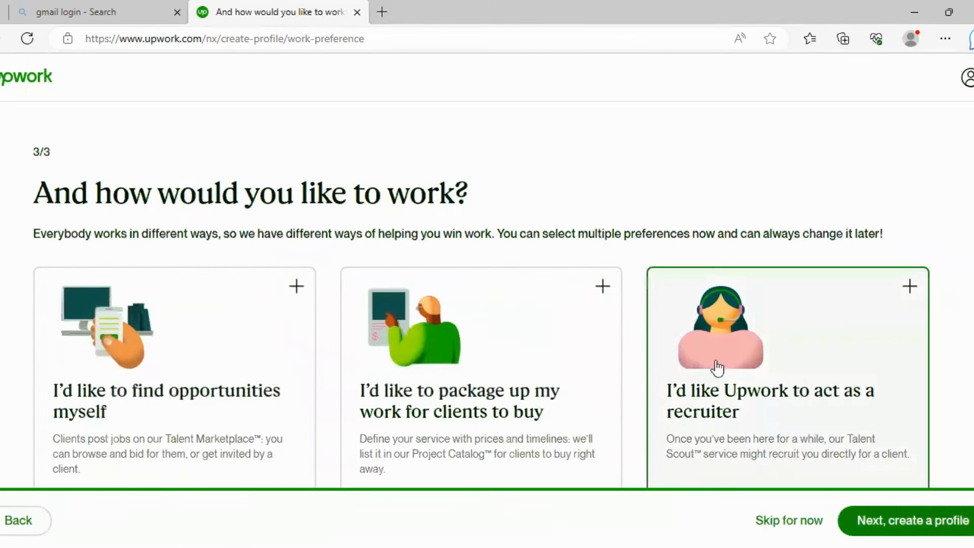
scroll(497, 315, "down", 1)
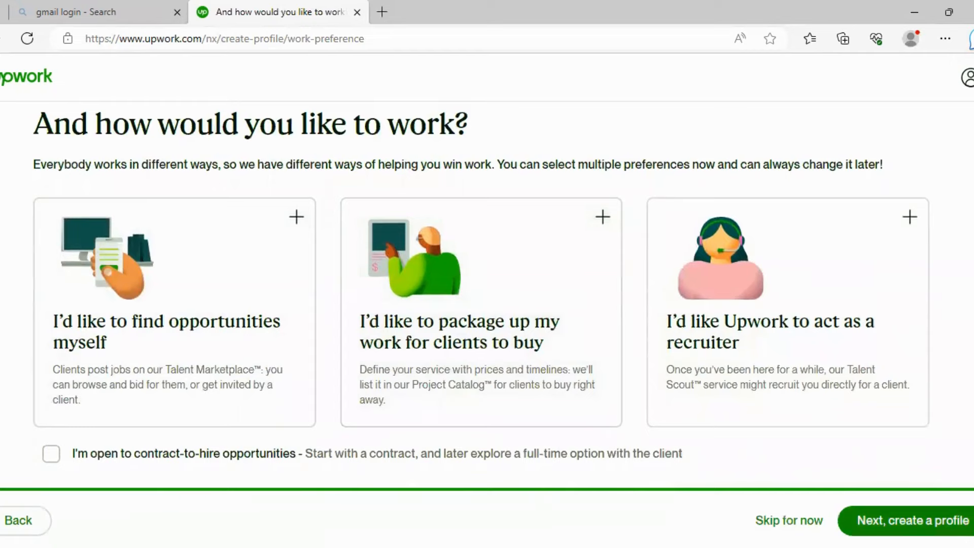
left_click(789, 520)
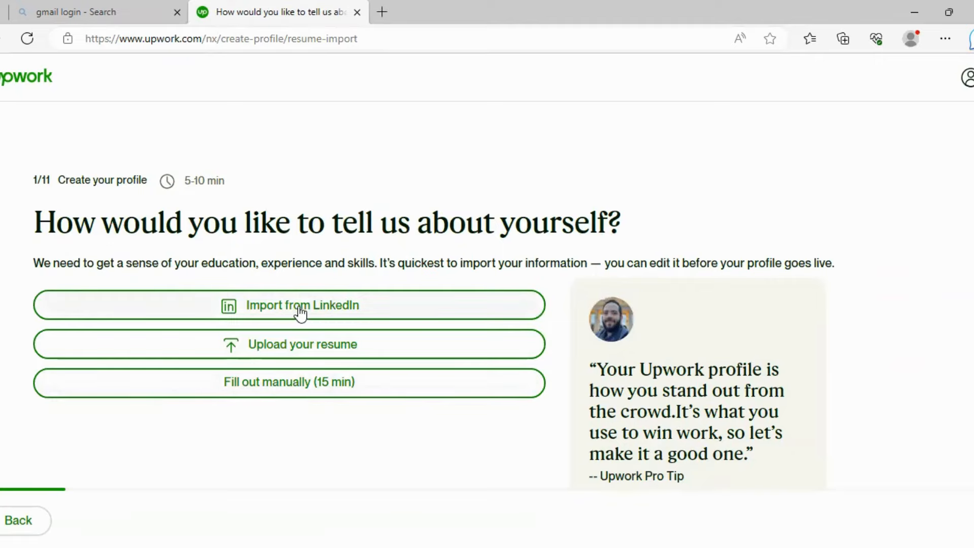
- Fill out the profile manually with 'data entry' as the professional role, then continue
scroll(303, 349, "down", 1)
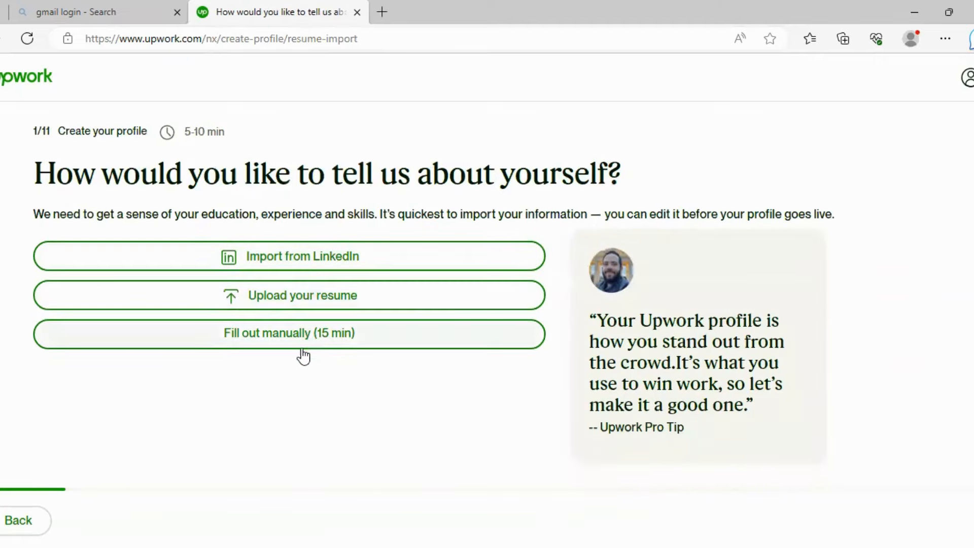
left_click(299, 339)
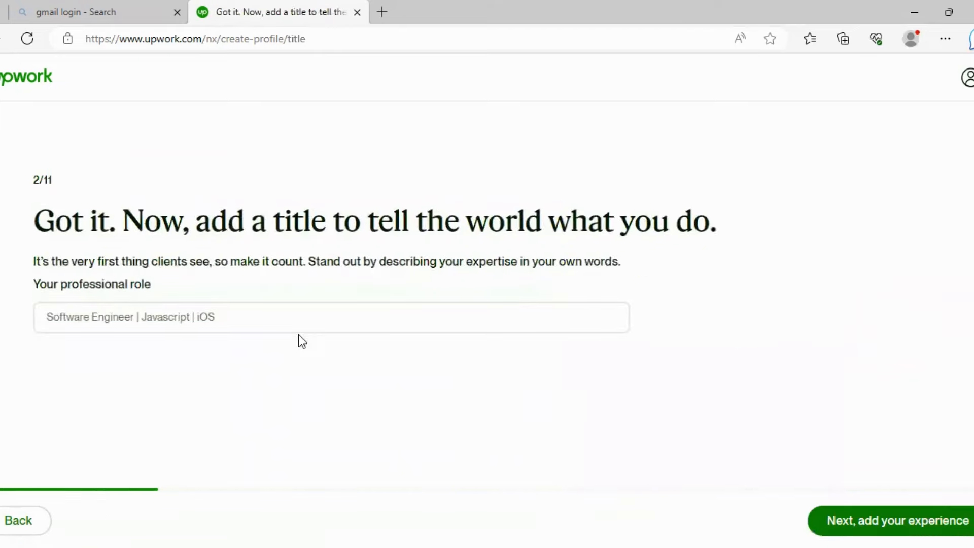
left_click(246, 320)
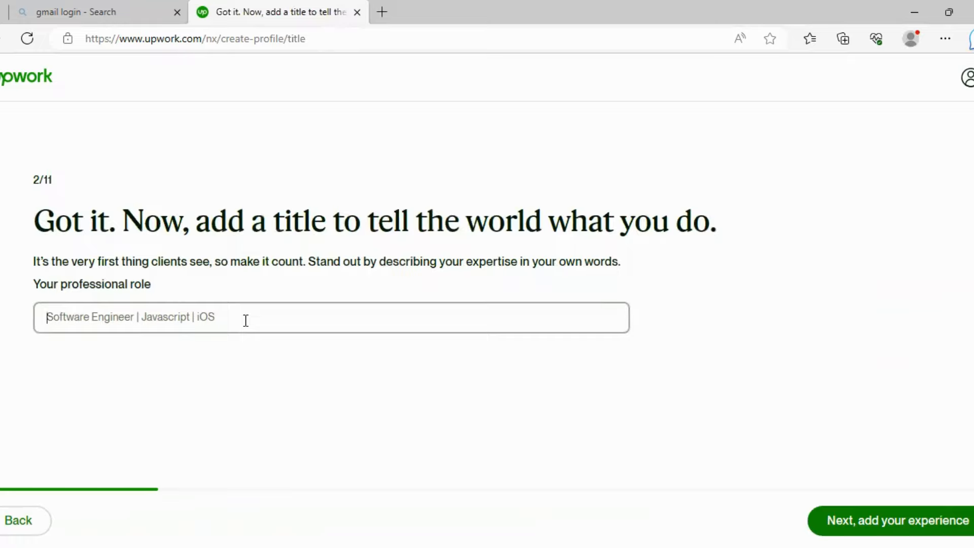
type("data ")
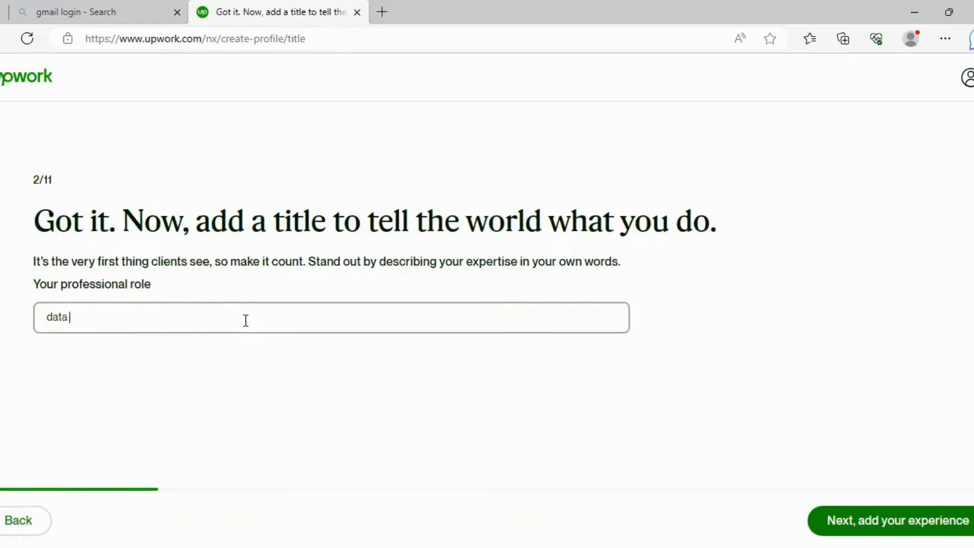
type("entry")
left_click(936, 519)
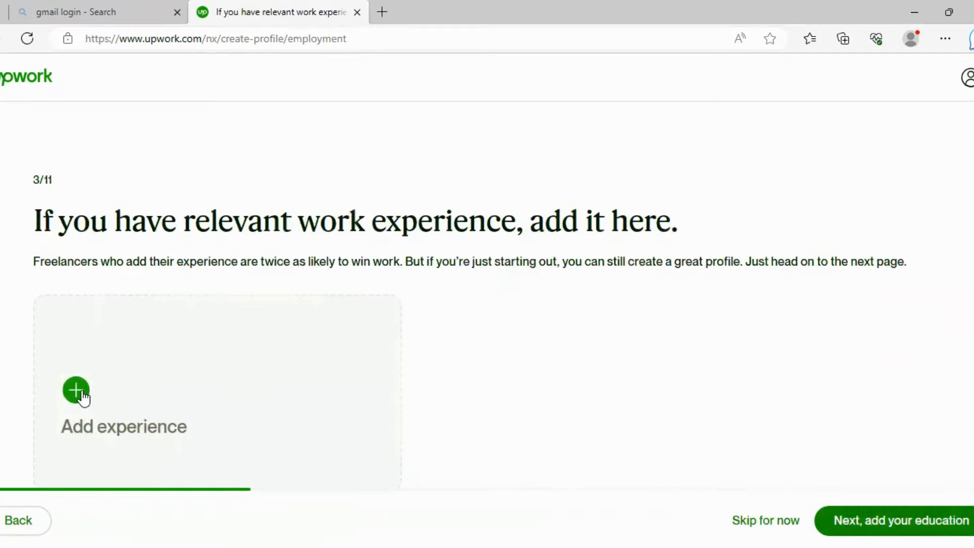
- Add a 'data entry' experience at 'private sector' in Punjab, marked as a current role
left_click(79, 393)
left_click(372, 155)
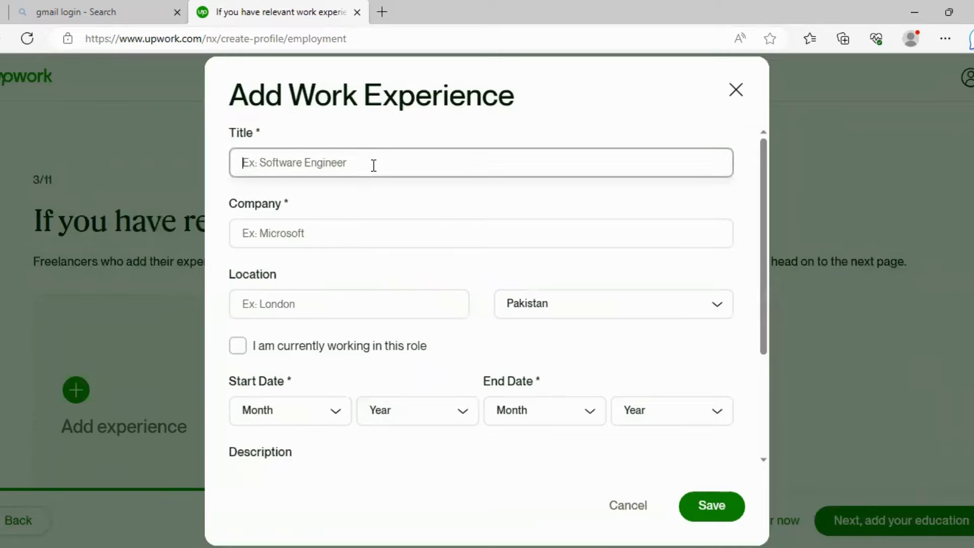
type("data entry")
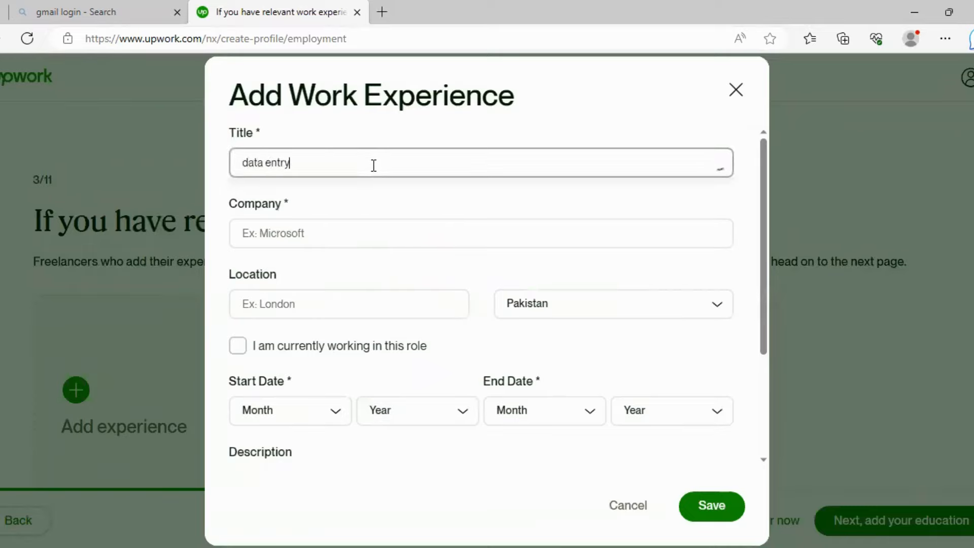
left_click(379, 228)
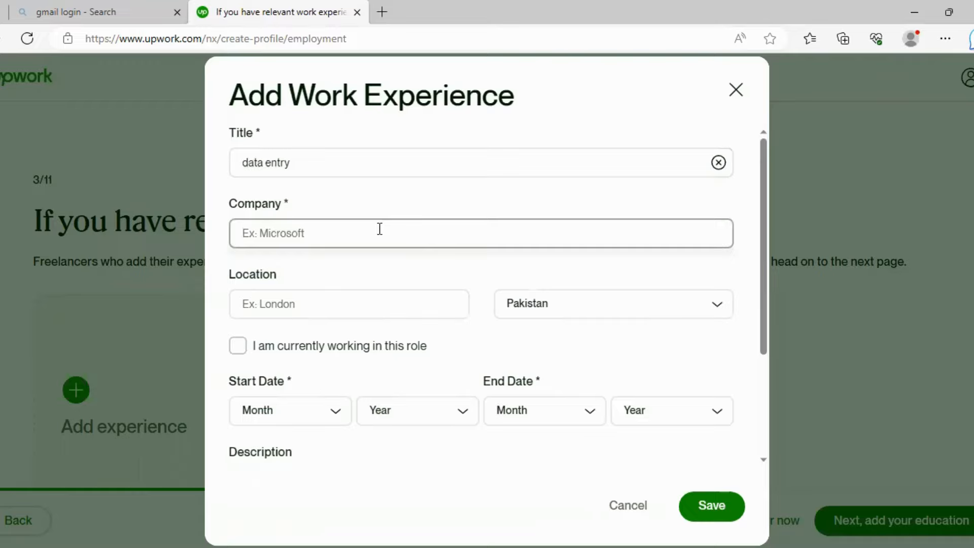
type("private")
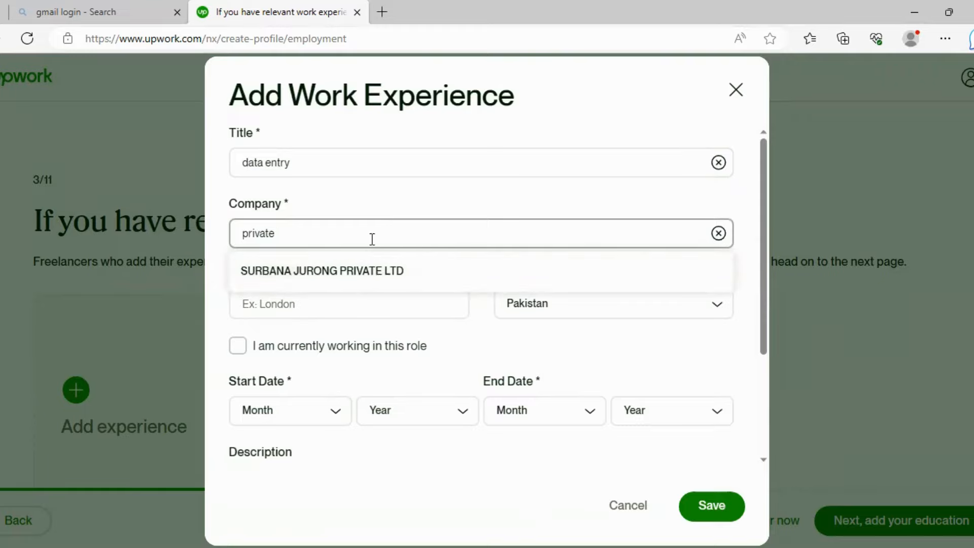
type("sector")
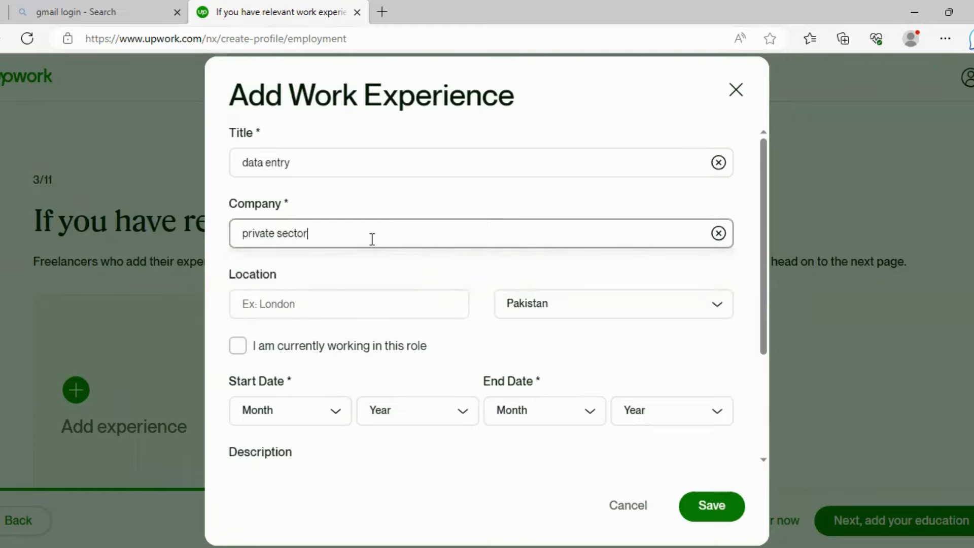
left_click(370, 300)
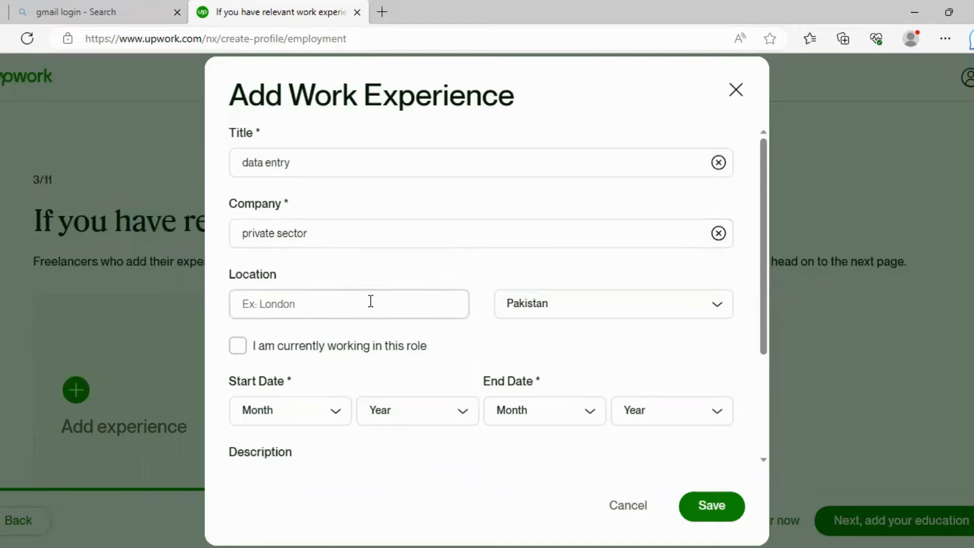
type("pum")
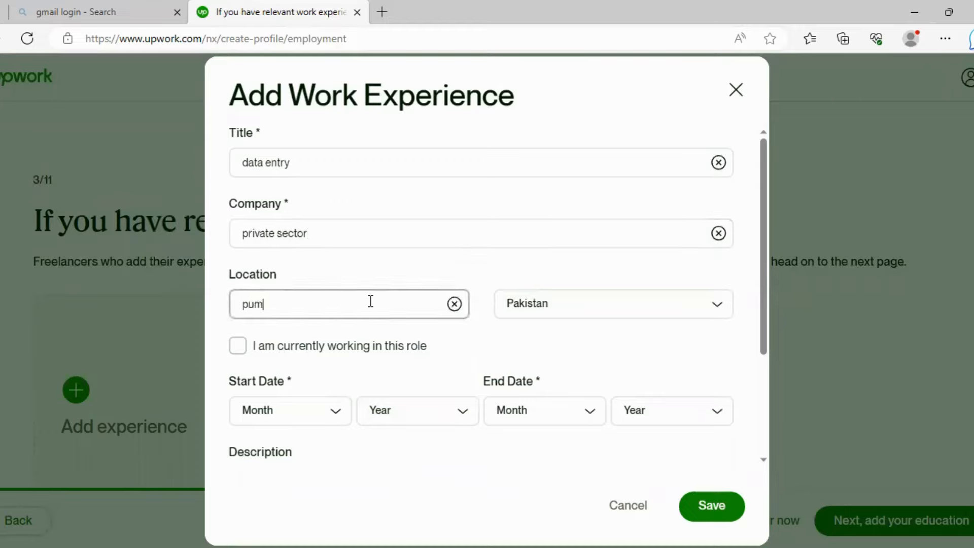
key("BackSpace")
type("njab")
left_click(238, 346)
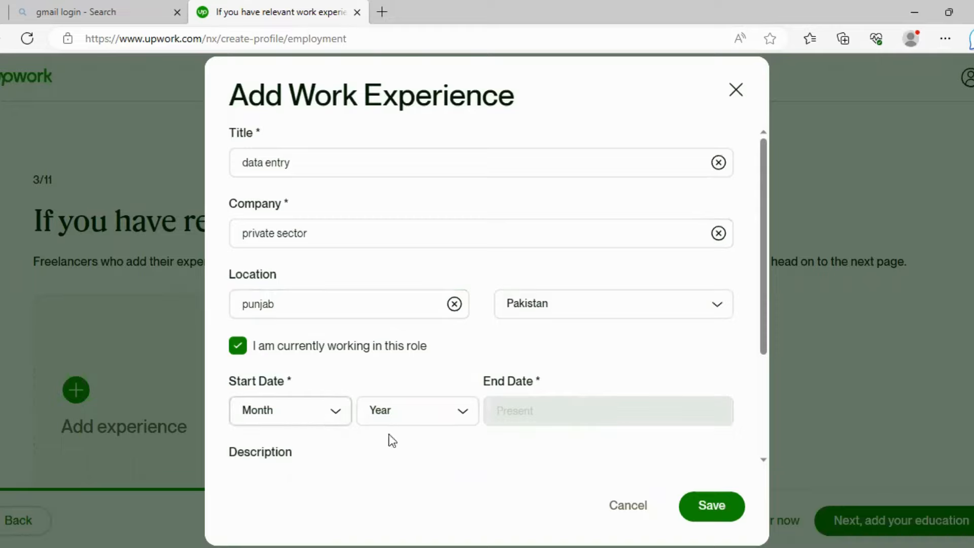
left_click(710, 506)
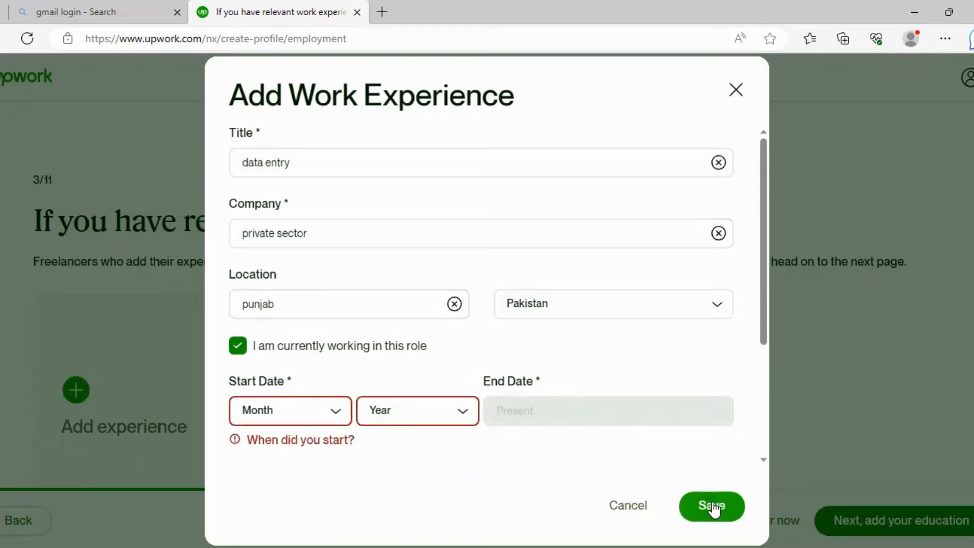
- Set the start date to January 2016, add the data entry operator description, and save
left_click(336, 413)
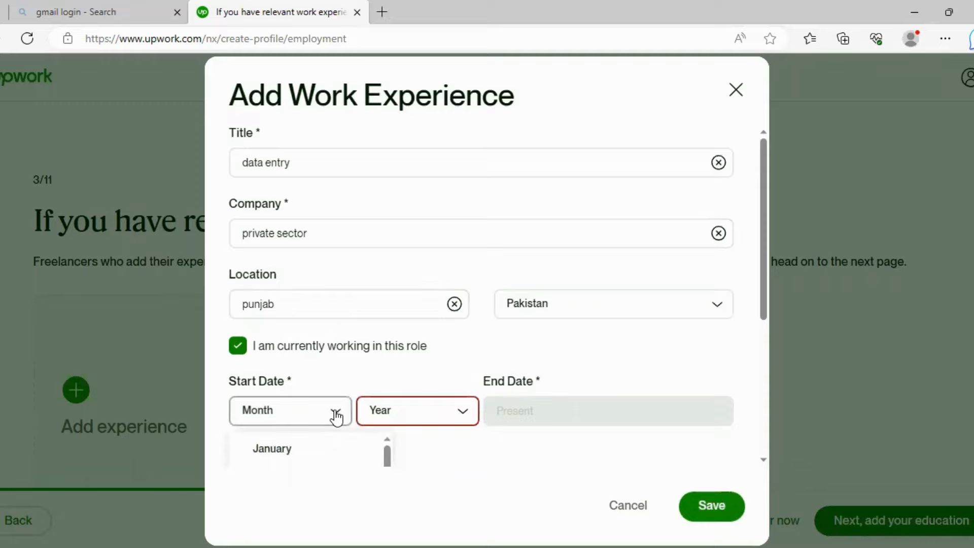
left_click(306, 456)
left_click(462, 408)
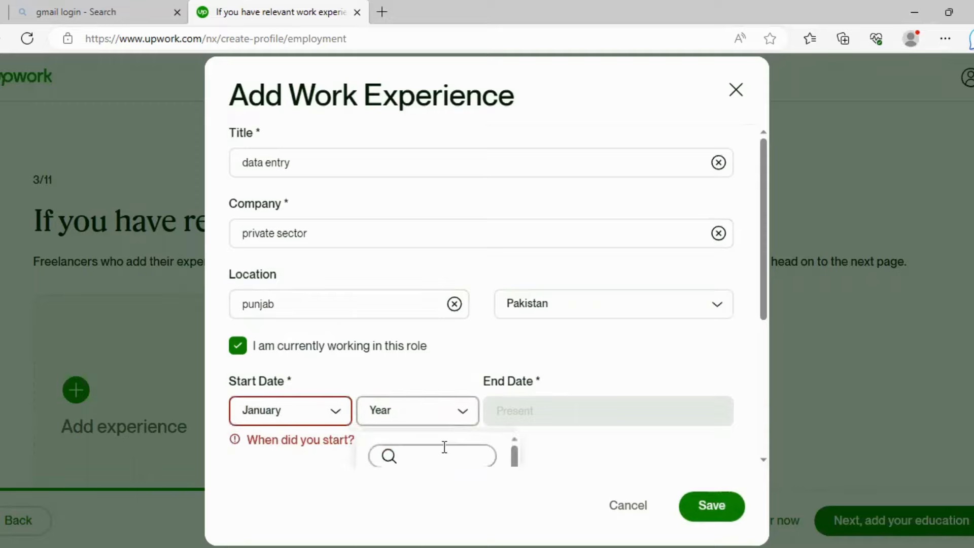
scroll(542, 352, "down", 2)
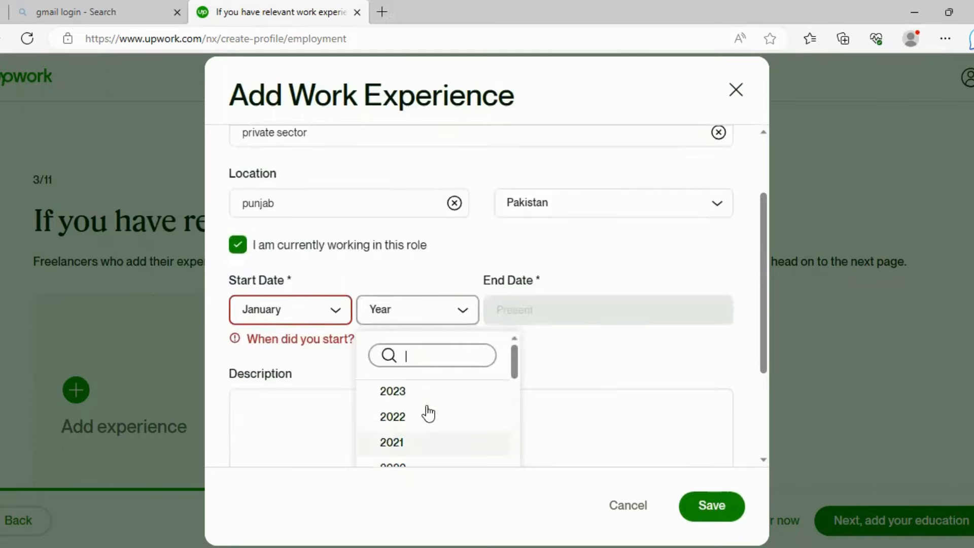
scroll(426, 426, "down", 2)
left_click(421, 448)
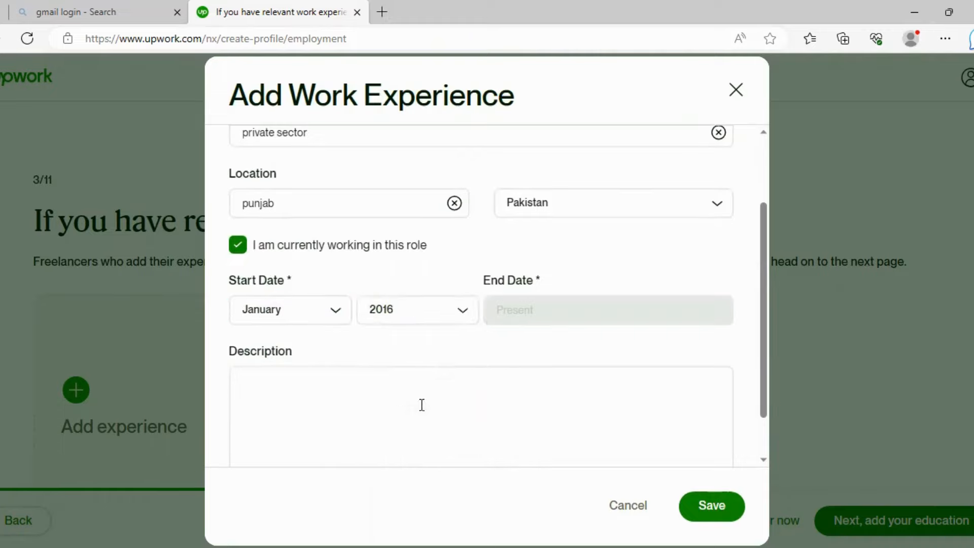
scroll(624, 427, "down", 1)
left_click(572, 369)
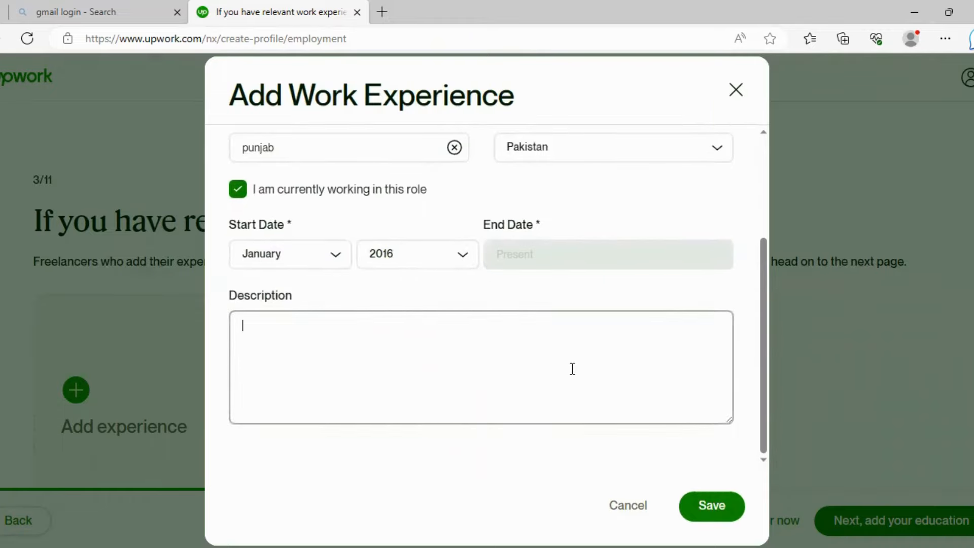
type("i have been workin")
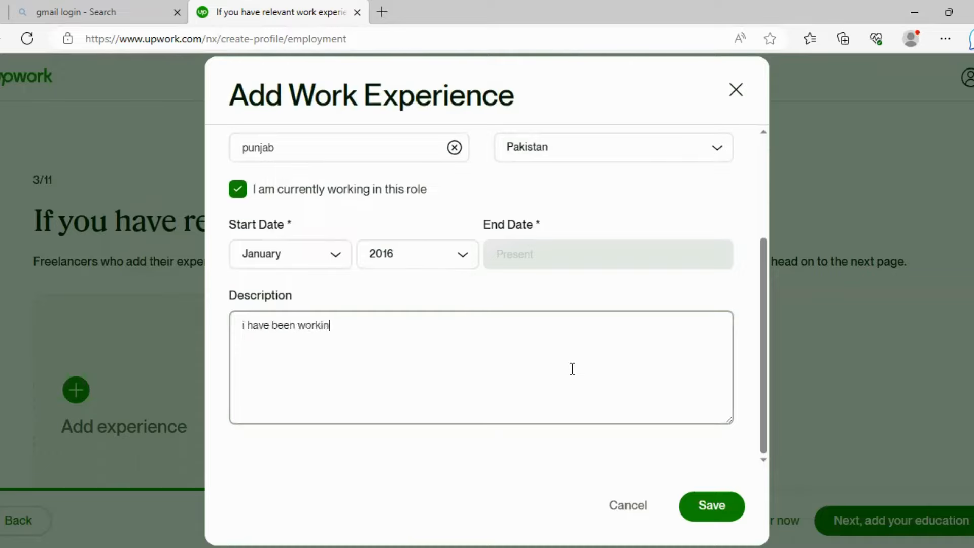
type("g since five year")
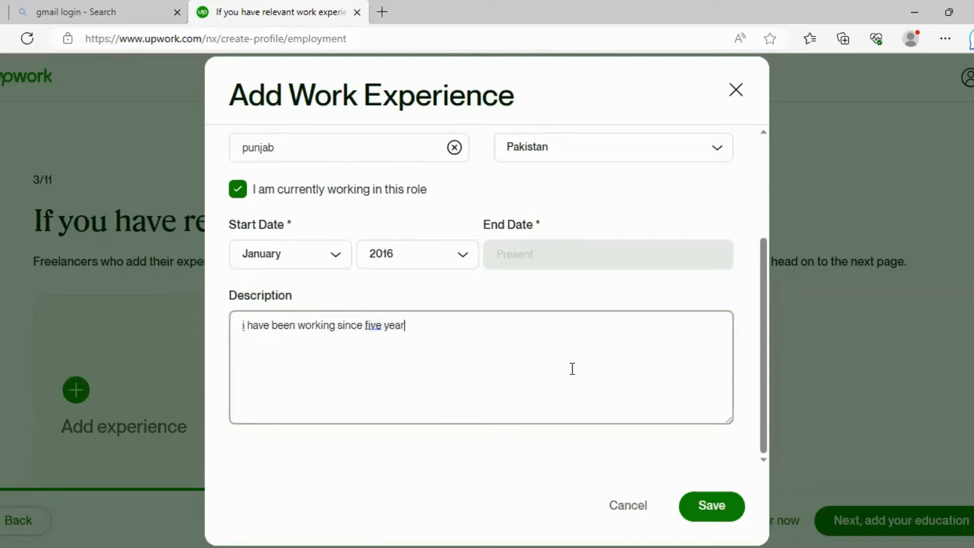
type("s at private se")
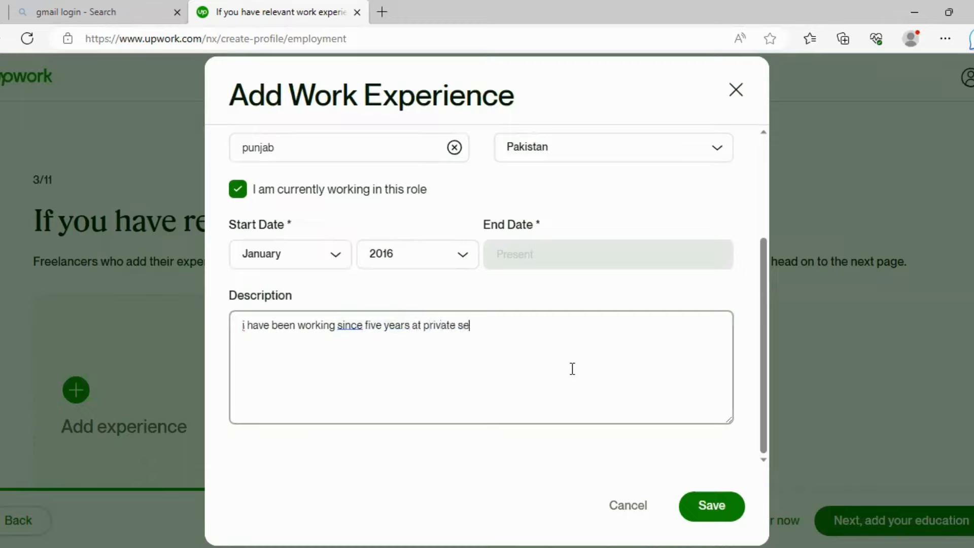
type("ctor as a data e")
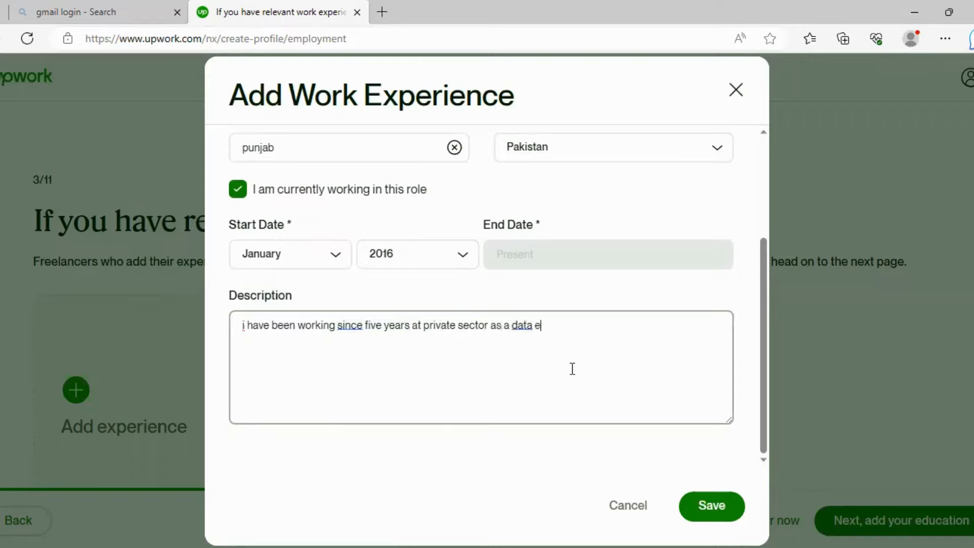
type("ntry operator")
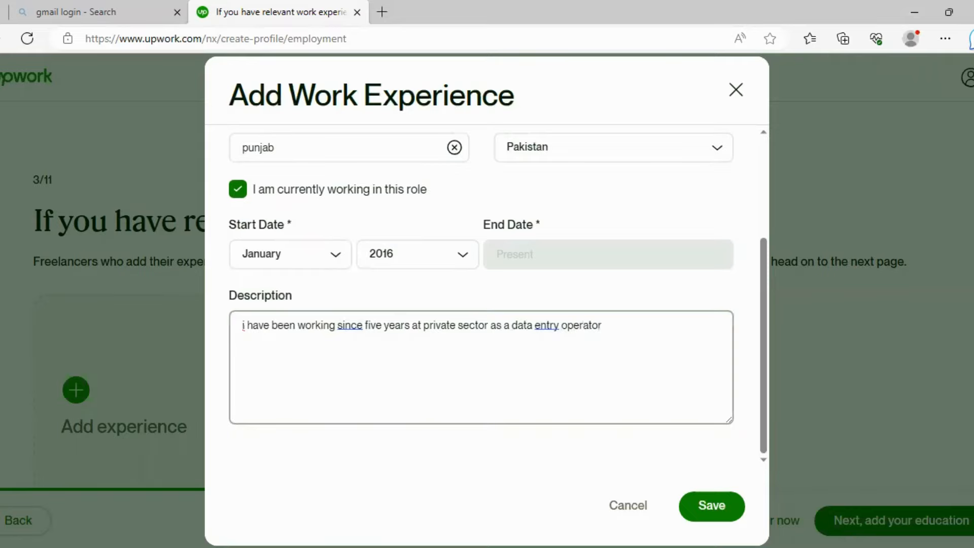
left_click(700, 516)
- Go to the education step and open the Add Education History form
scroll(330, 330, "down", 2)
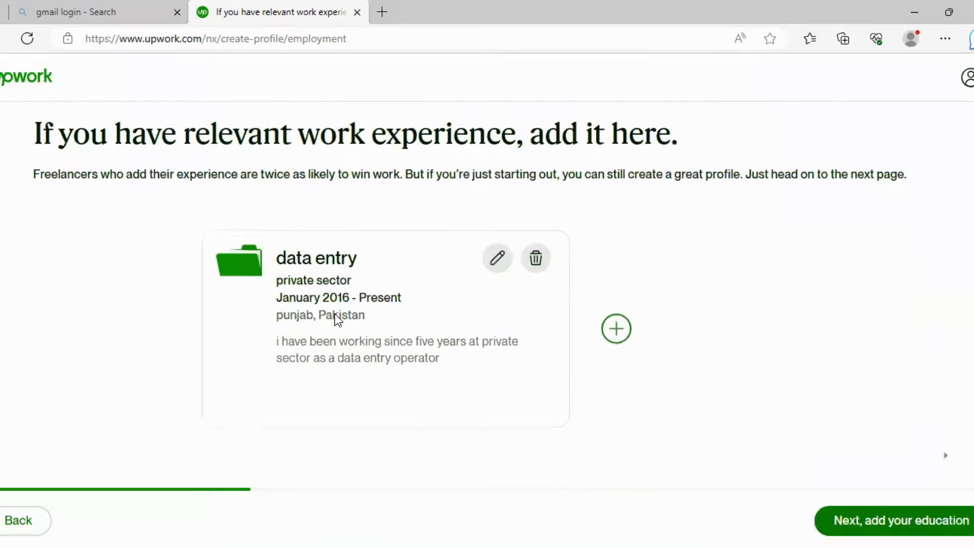
left_click(852, 518)
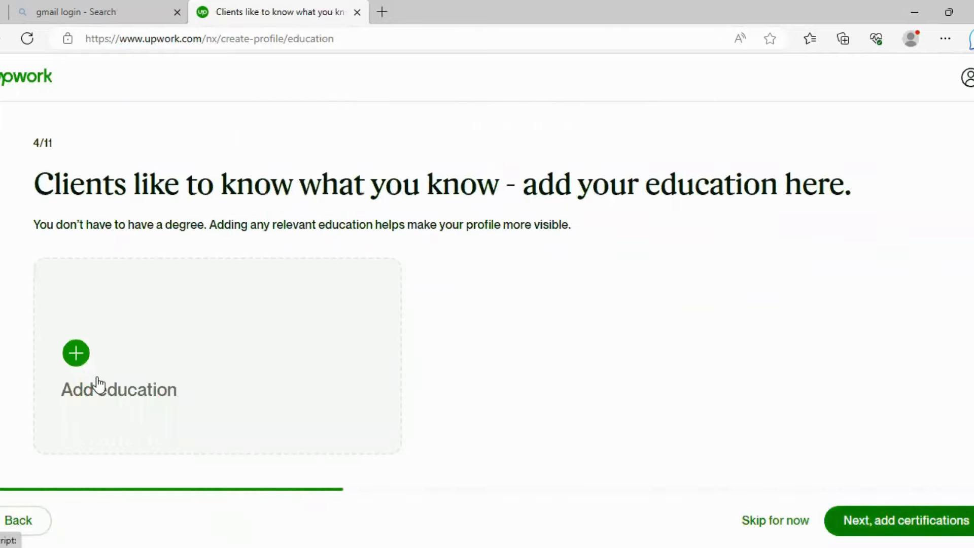
left_click(80, 361)
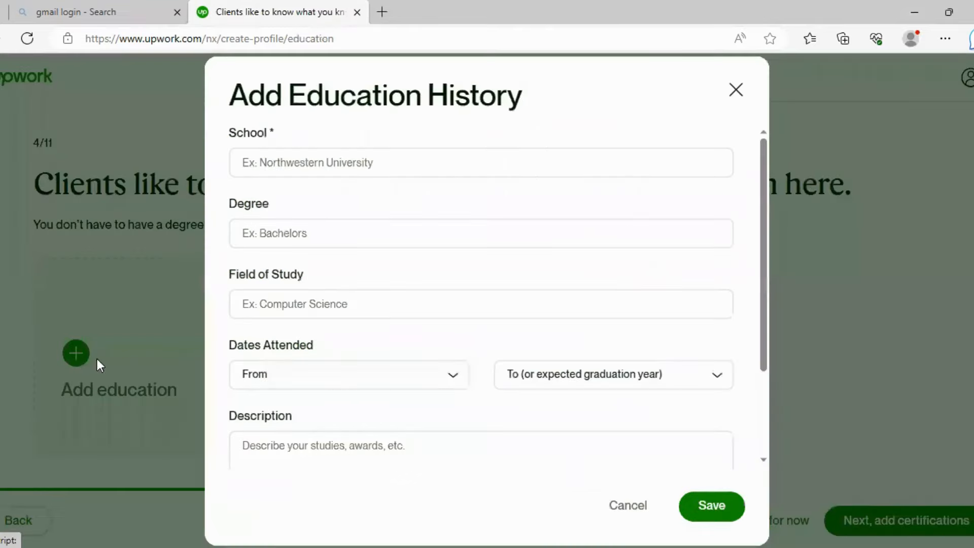
- Enter school 'bzu multan', degree Bachelor of Arts (BA), and field of study IT
left_click(363, 154)
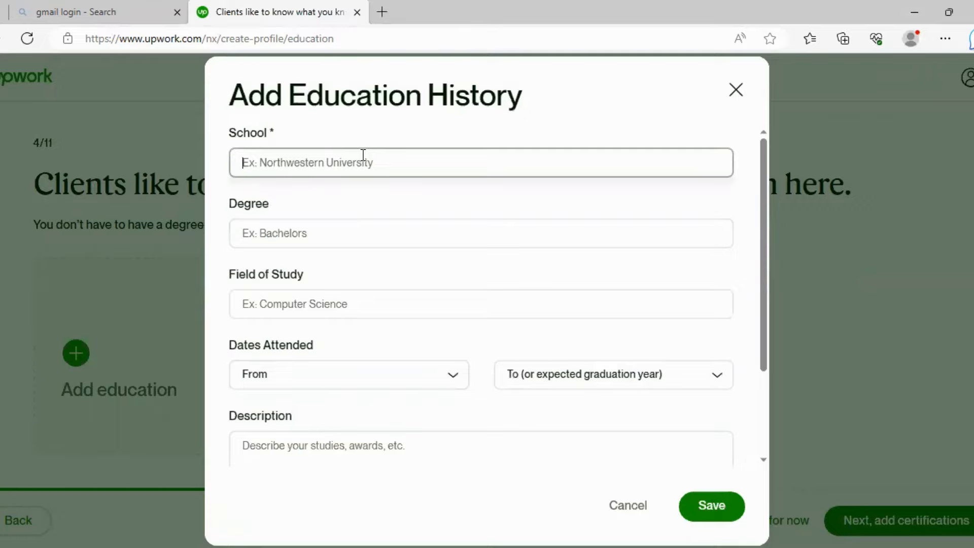
type("bzu")
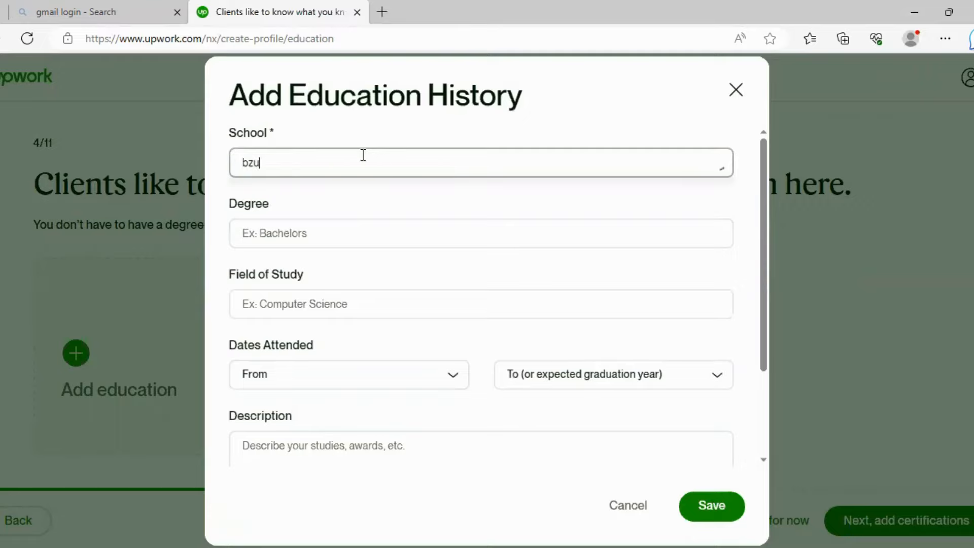
type(" mulatan")
key("BackSpace")
key("BackSpace")
key("BackSpace")
key("BackSpace")
type("tan")
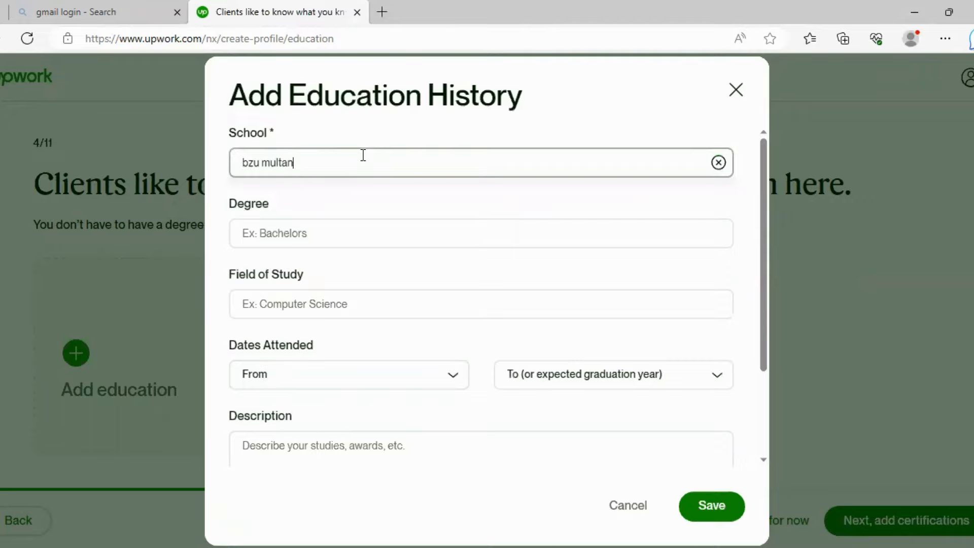
left_click(397, 232)
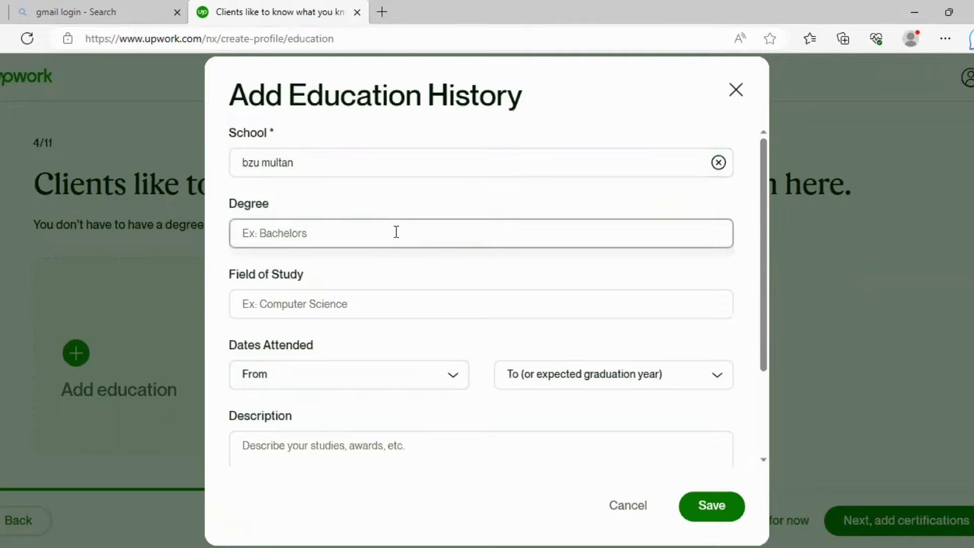
type("BA")
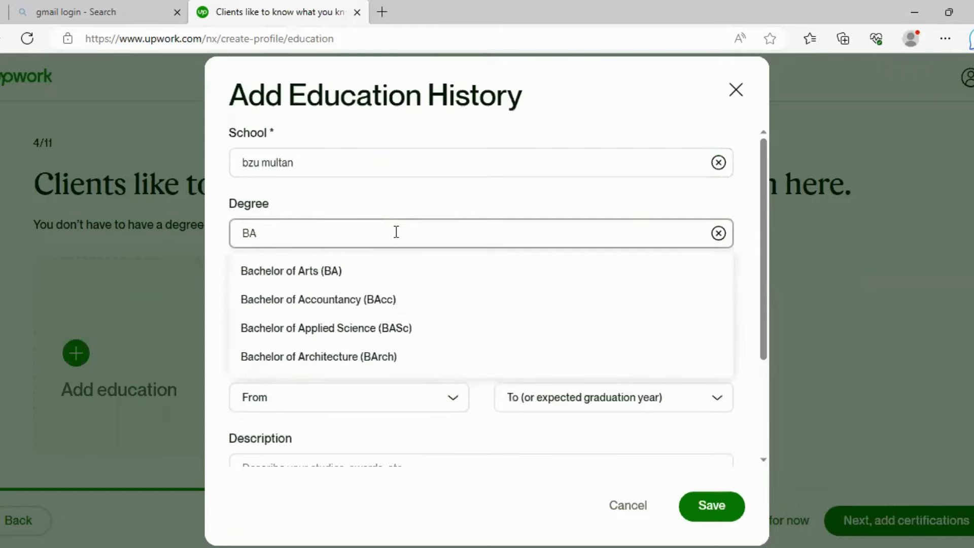
left_click(397, 271)
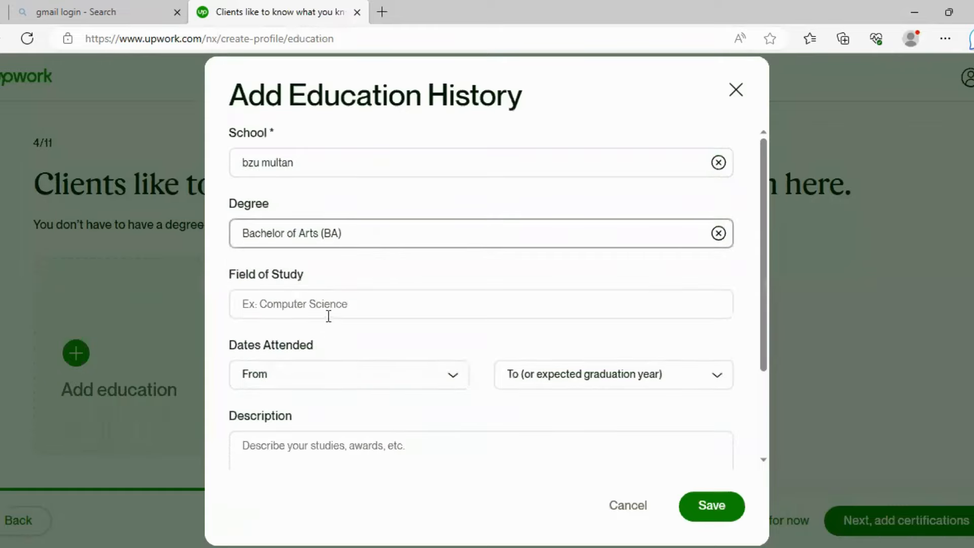
left_click(339, 304)
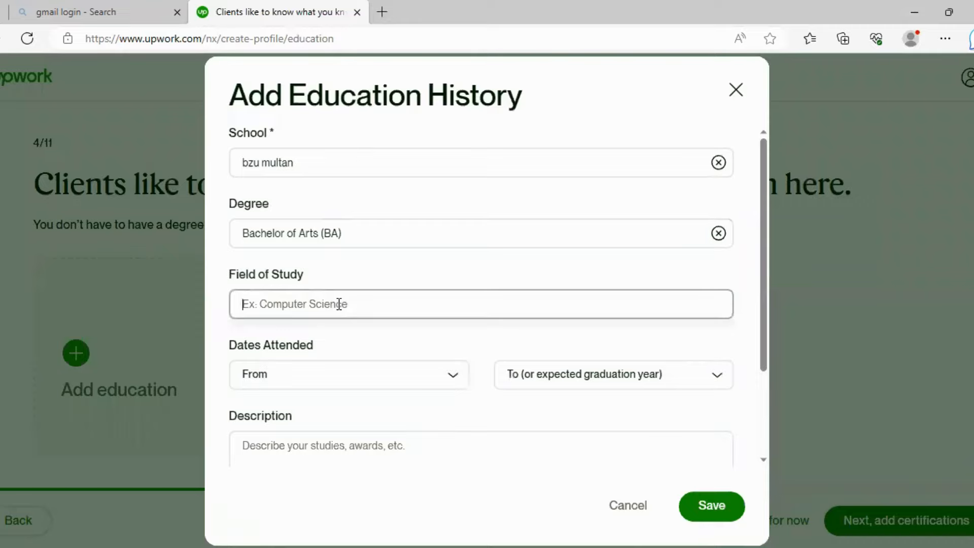
type("IT")
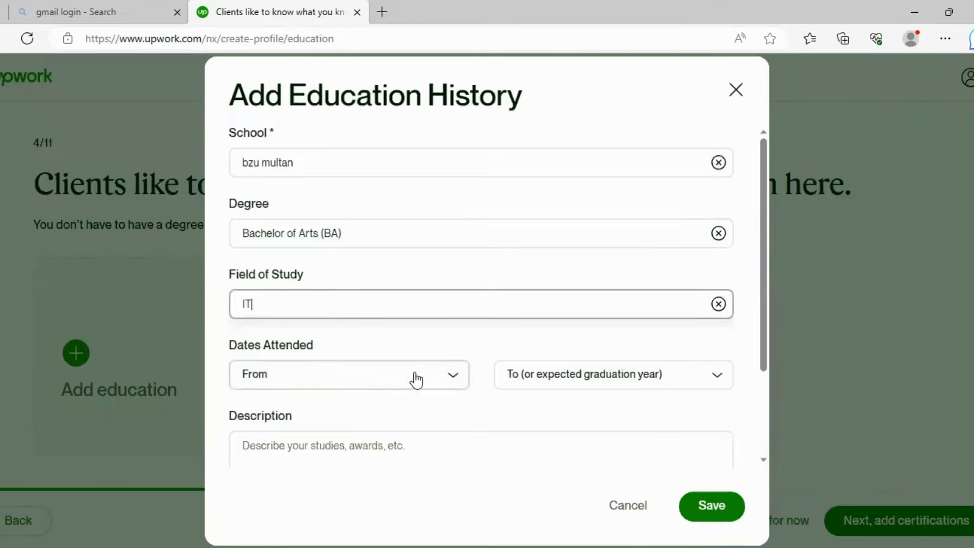
- Set the attendance years from 2016 to 2018 and move to the description field
scroll(366, 345, "down", 1)
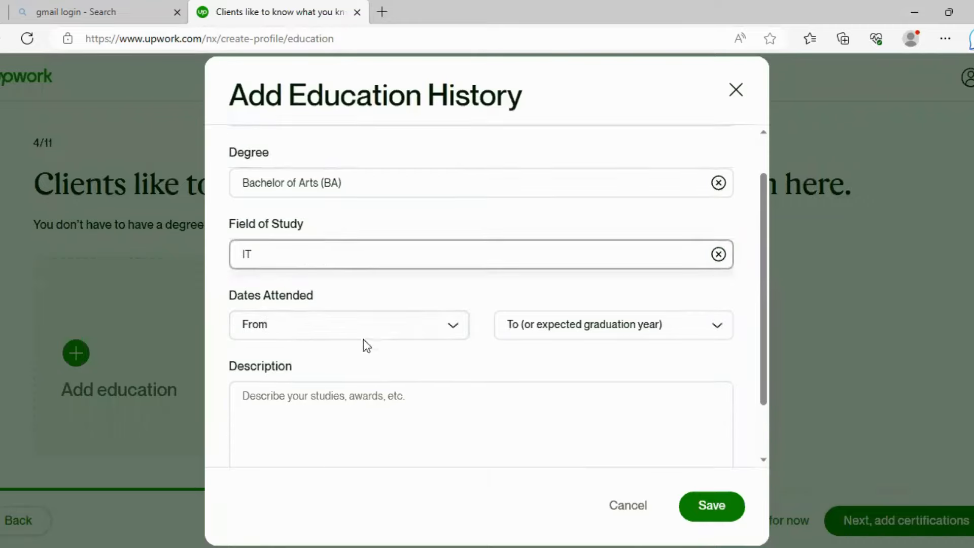
left_click(455, 335)
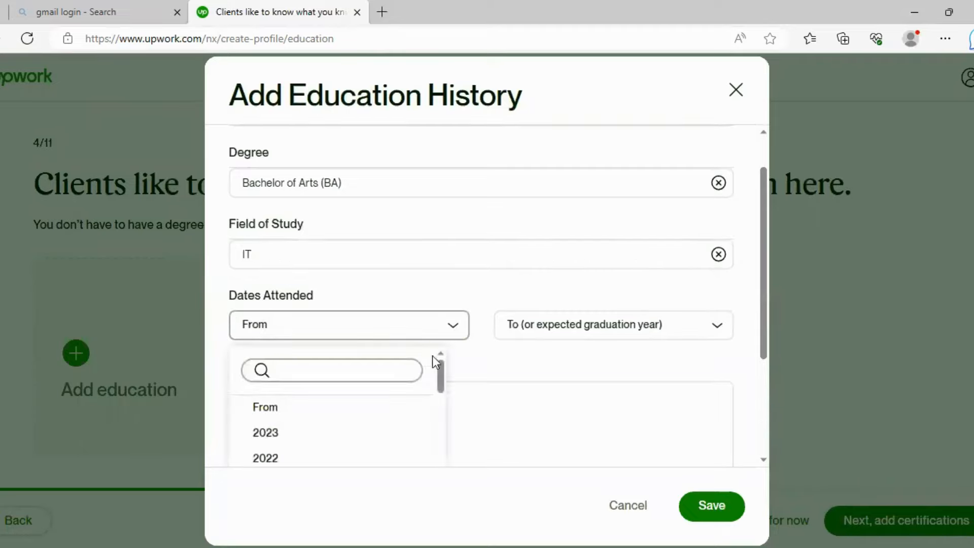
scroll(392, 415, "down", 3)
scroll(392, 417, "down", 2)
left_click(356, 440)
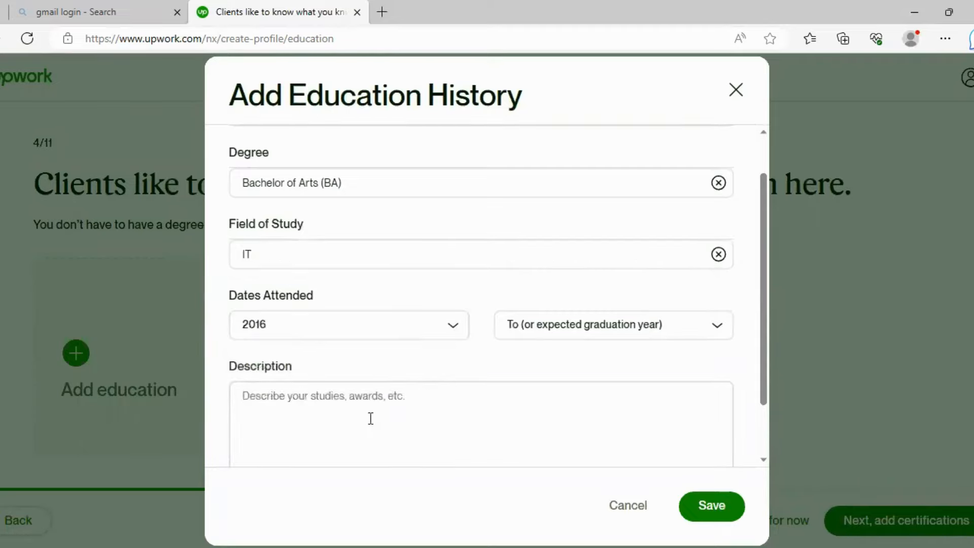
left_click(705, 330)
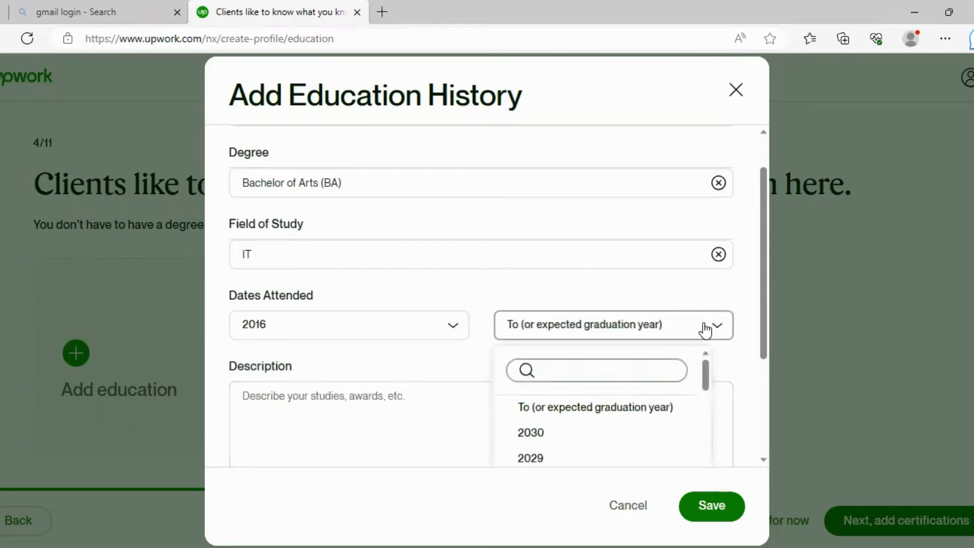
scroll(654, 404, "down", 2)
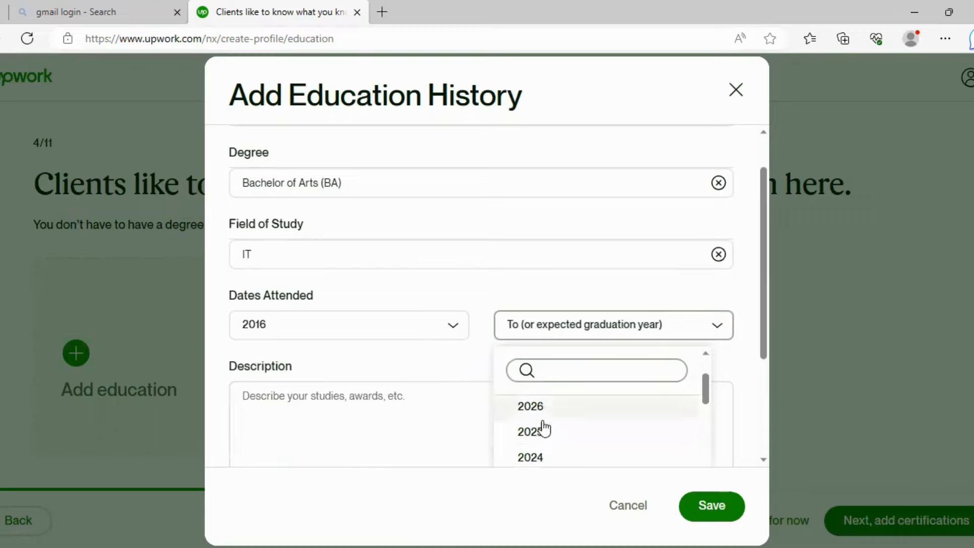
scroll(575, 439, "down", 2)
scroll(572, 437, "down", 3)
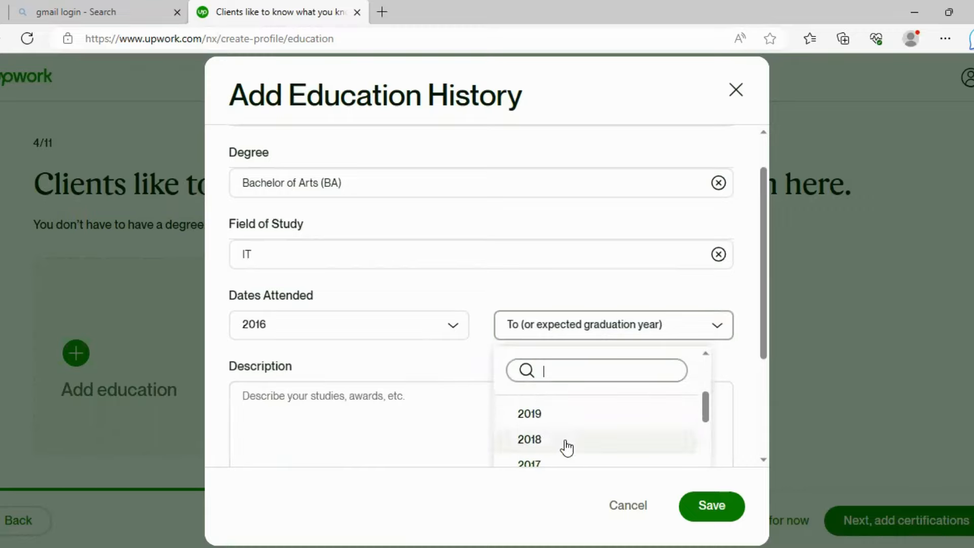
left_click(565, 442)
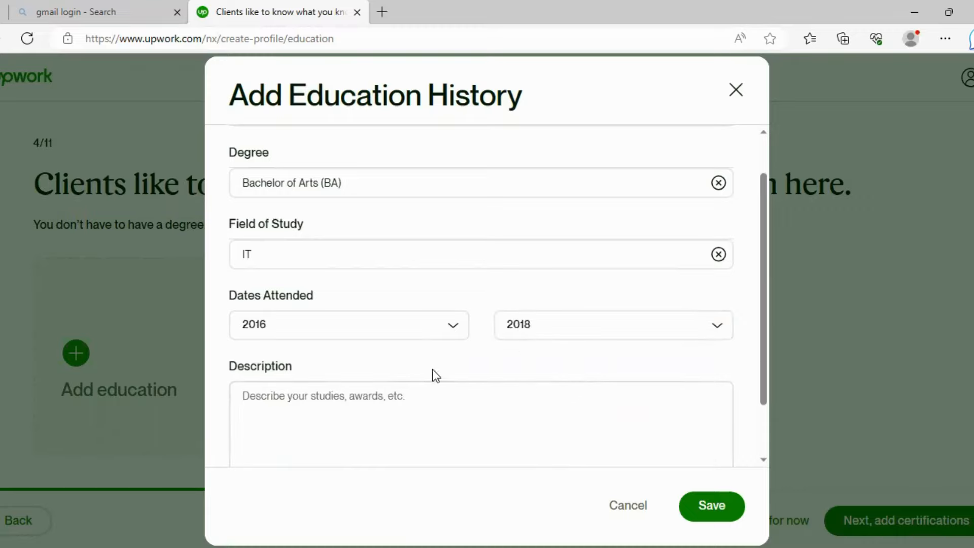
left_click(396, 405)
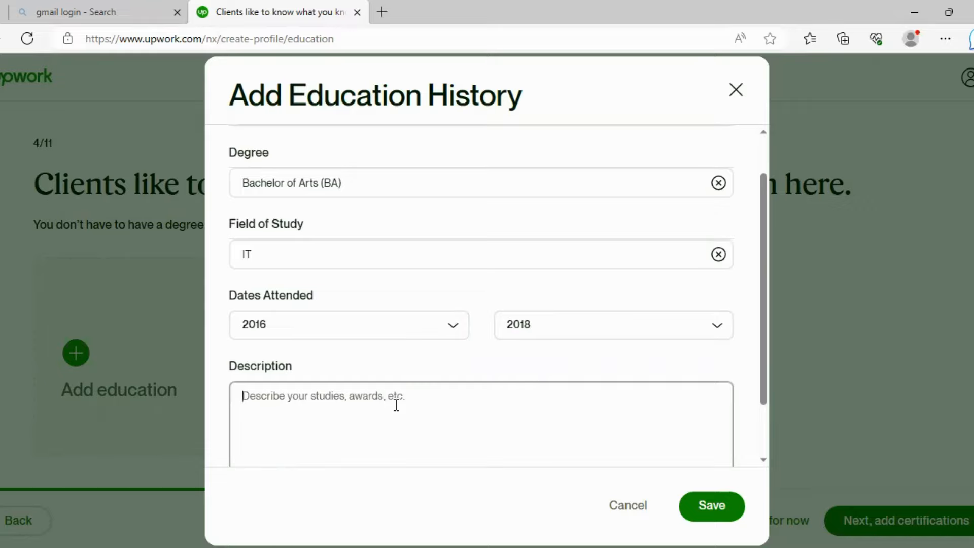
left_click(613, 187)
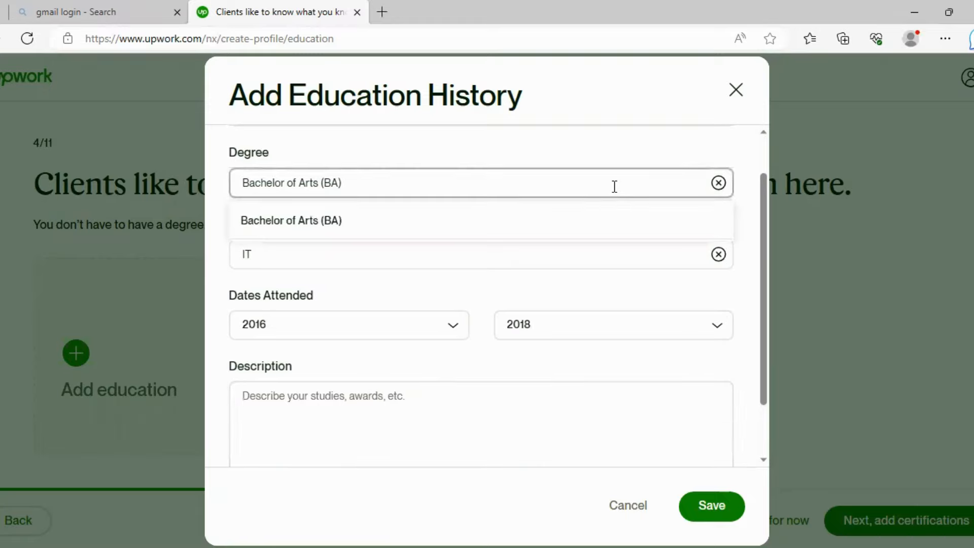
key("BackSpace")
key("BackSpace")
key("BackSpace")
key("BackSpace")
key("BackSpace")
key("BackSpace")
key("BackSpace")
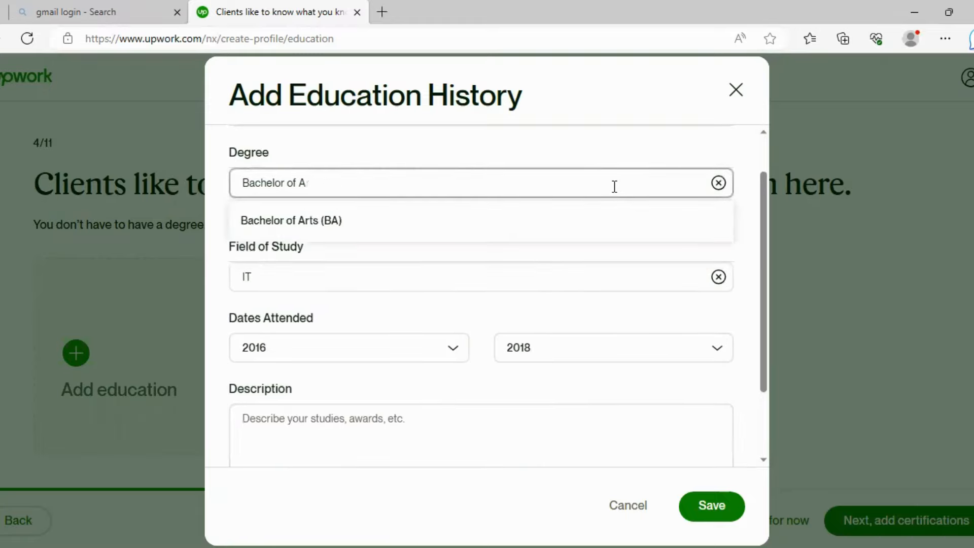
key("BackSpace")
key("BackSpace")
key("BackSpace")
key("BackSpace")
key("BackSpace")
key("BackSpace")
key("BackSpace")
key("BackSpace")
key("BackSpace")
key("BackSpace")
type("B")
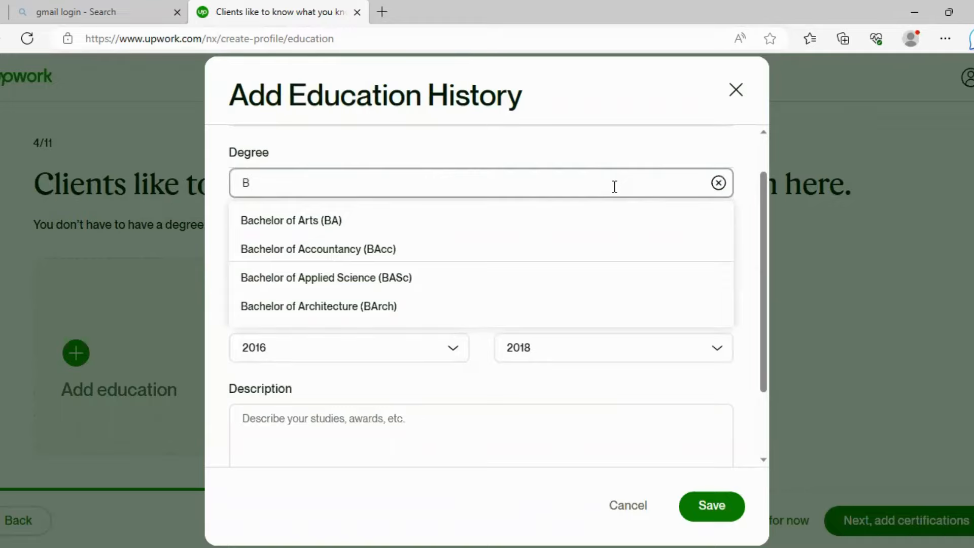
type("CS")
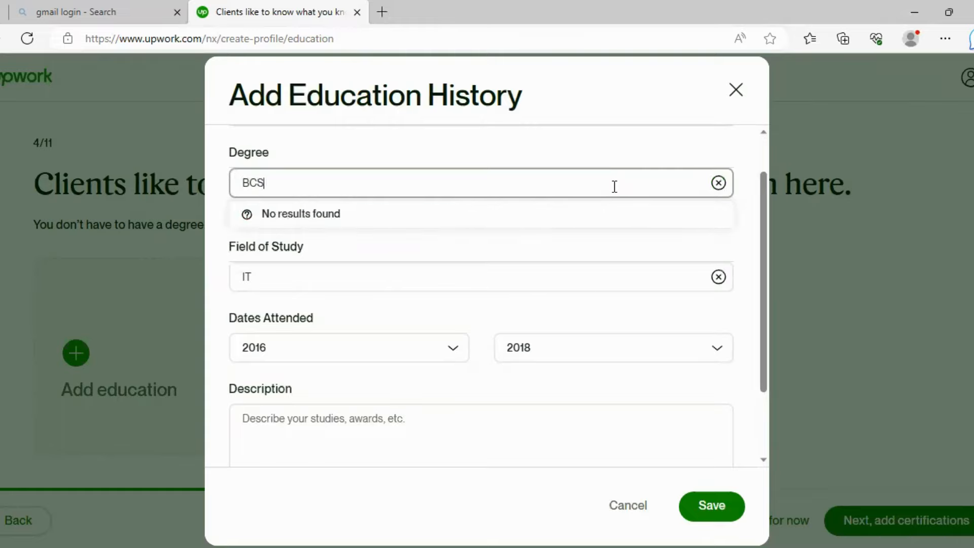
key("BackSpace")
key("BackSpace")
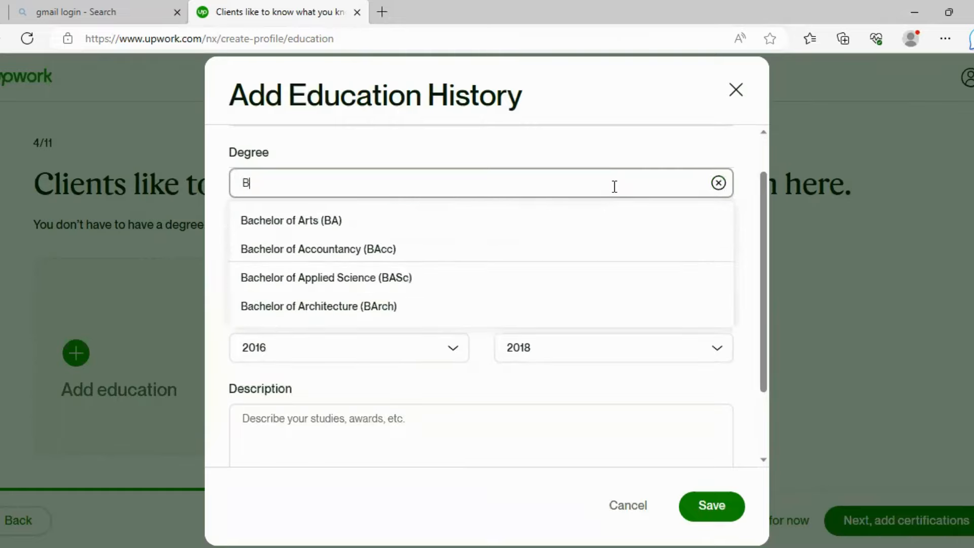
key("BackSpace")
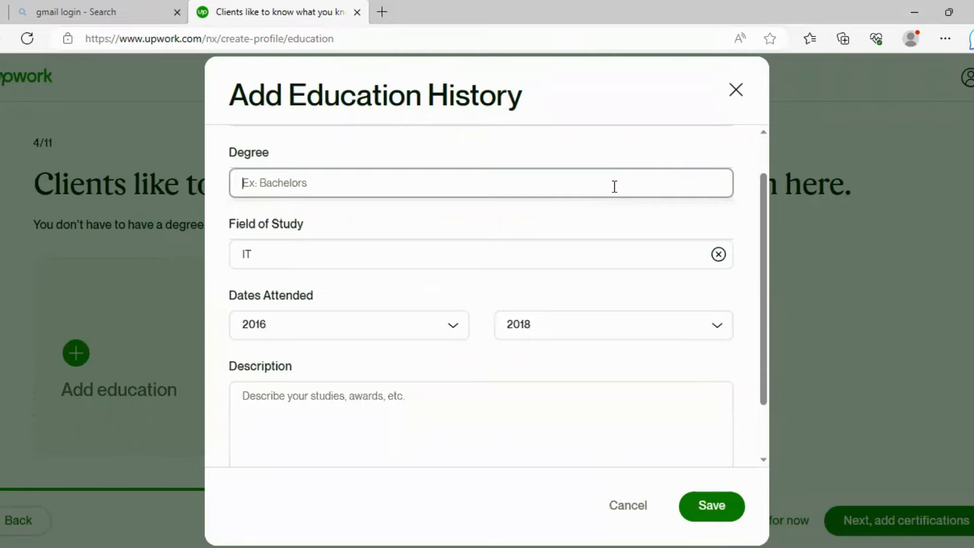
type("ICS")
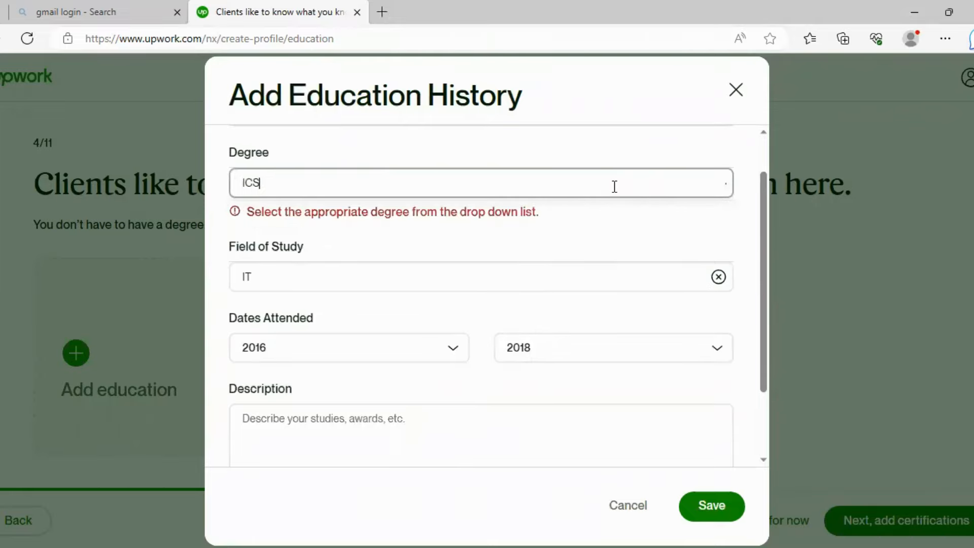
left_click(673, 147)
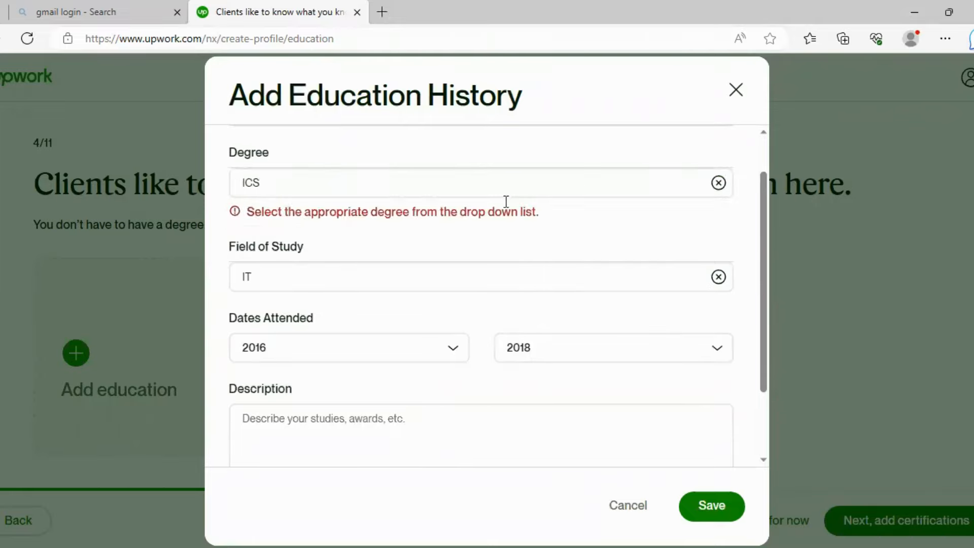
left_click(435, 180)
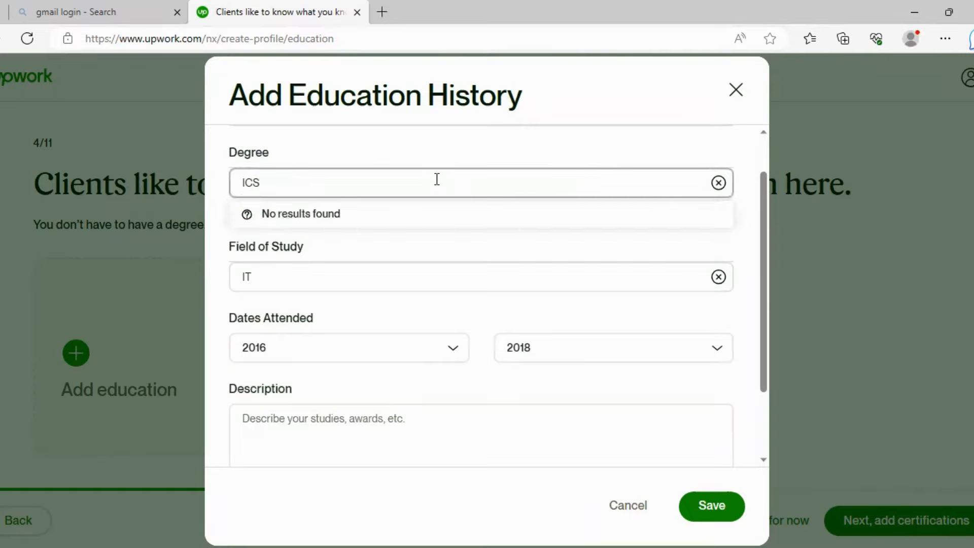
double_click(437, 179)
type("BA")
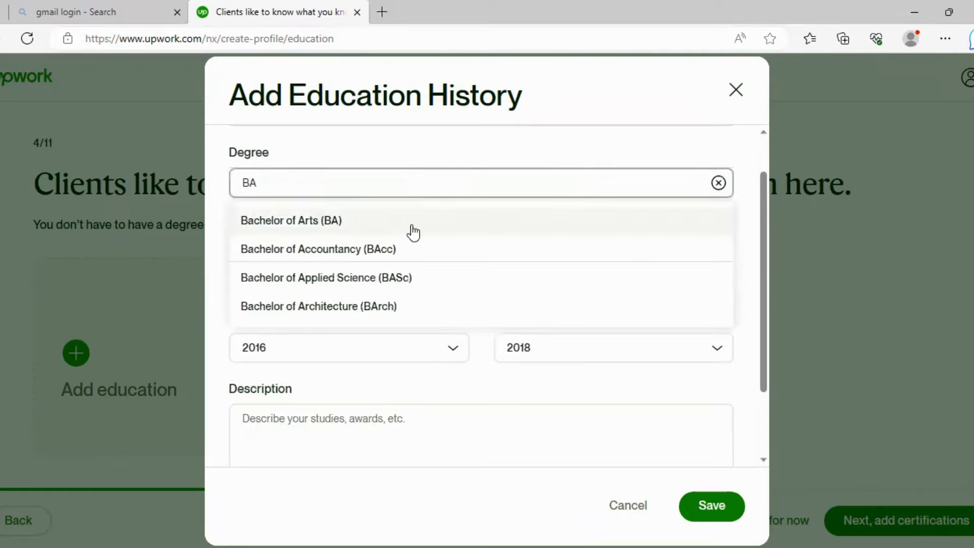
left_click(412, 229)
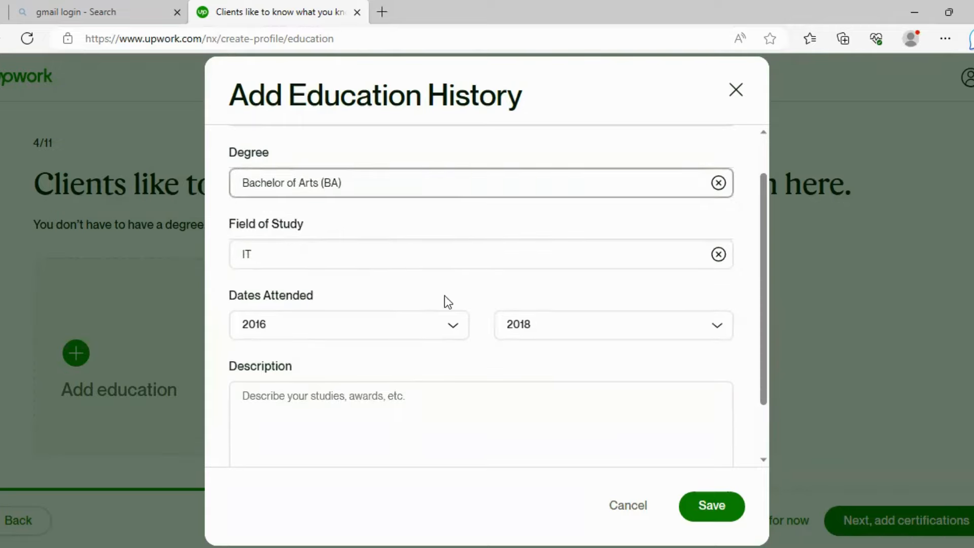
scroll(444, 296, "down", 2)
left_click(465, 328)
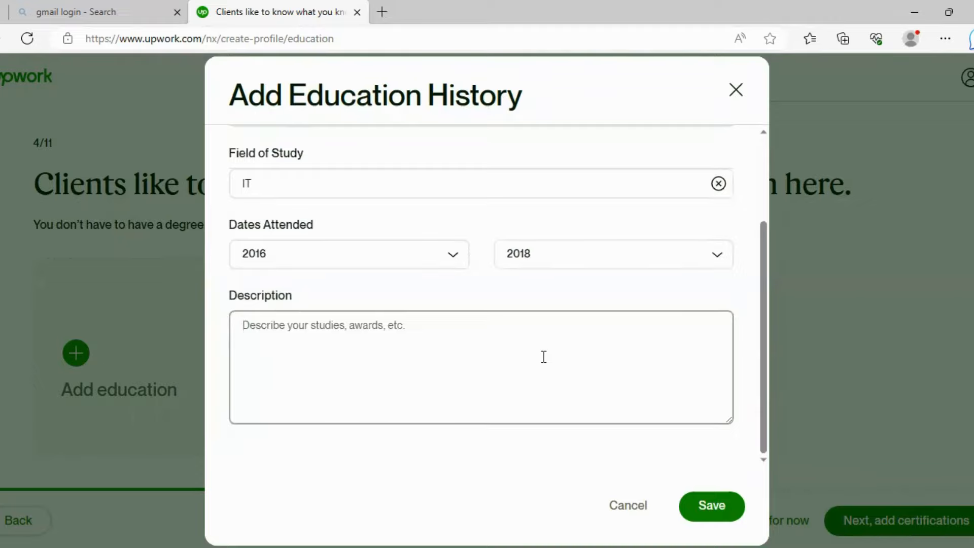
- Save the bzu multan BA in IT entry and advance to the certifications step
left_click(712, 503)
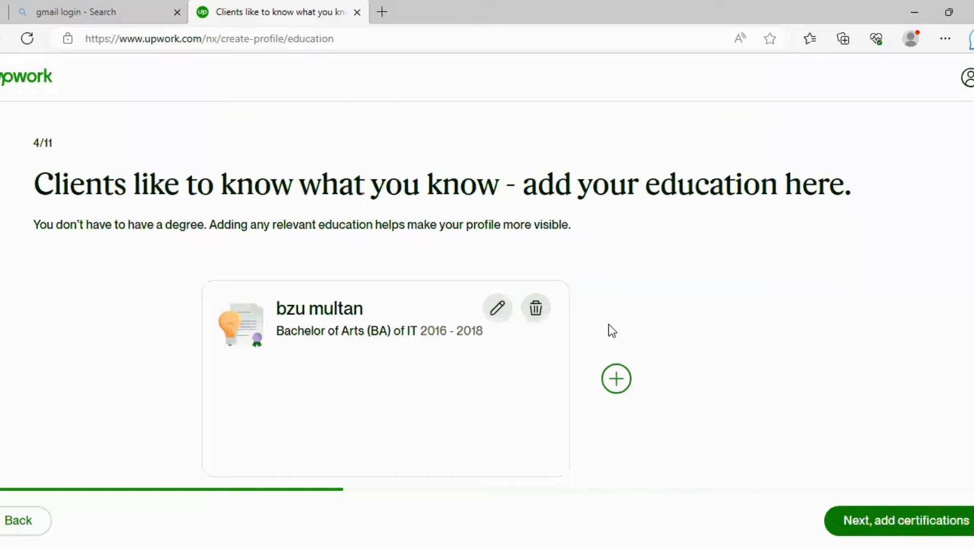
scroll(610, 330, "down", 1)
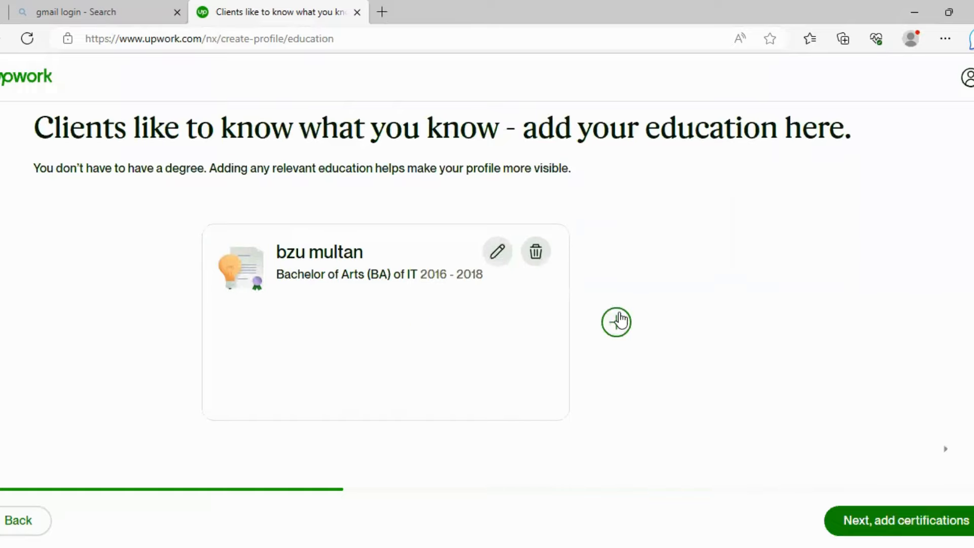
left_click(874, 522)
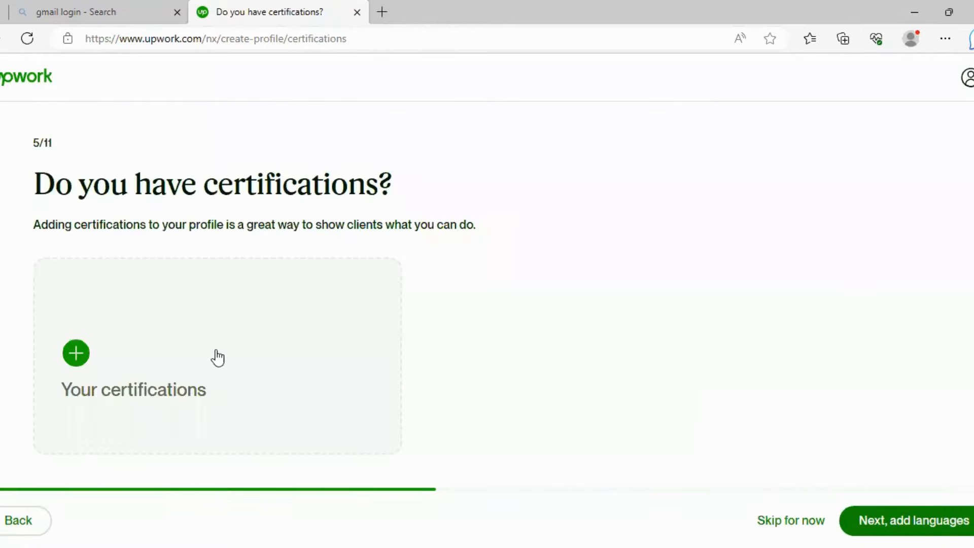
- Start a new certification and choose Digital Marketing Pro from the certification list
left_click(77, 353)
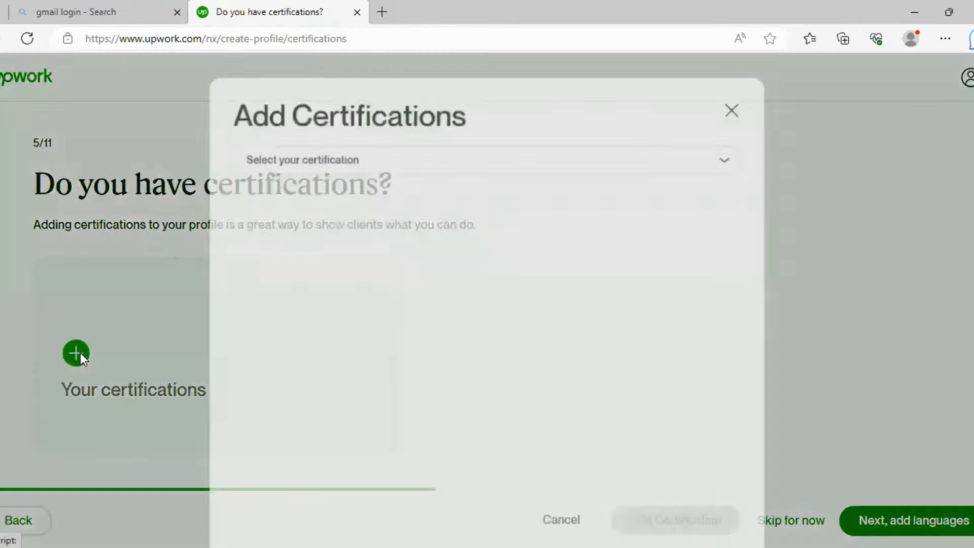
left_click(390, 150)
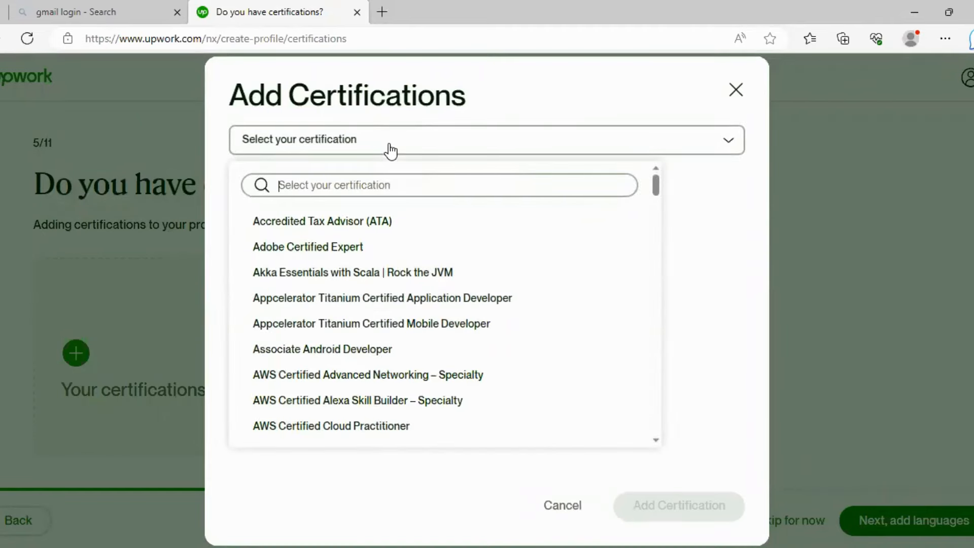
type("IT")
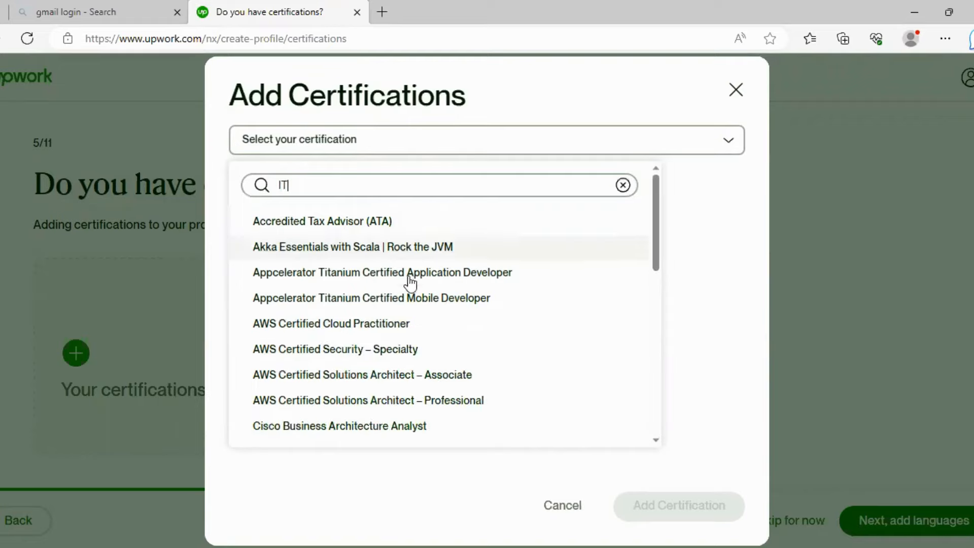
scroll(426, 291, "down", 8)
scroll(444, 302, "down", 2)
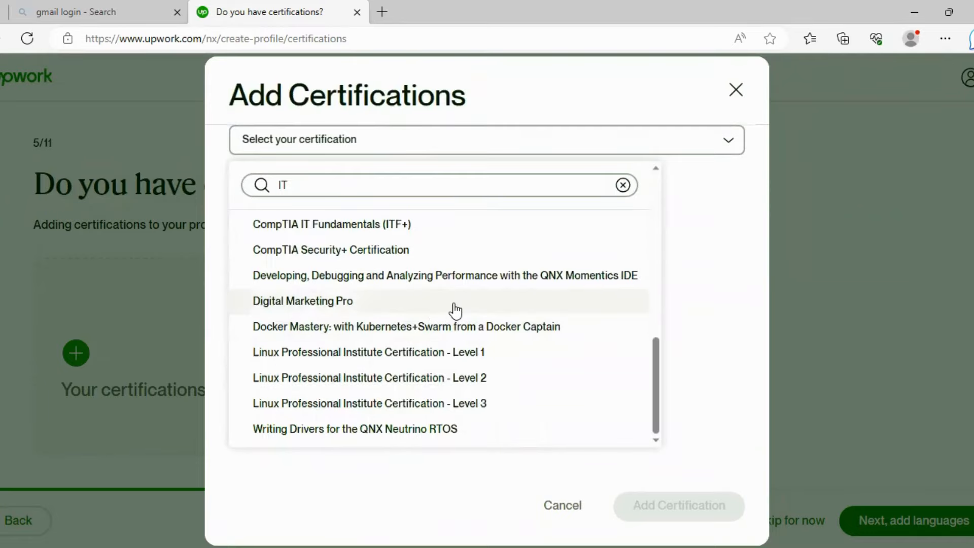
scroll(495, 279, "up", 4)
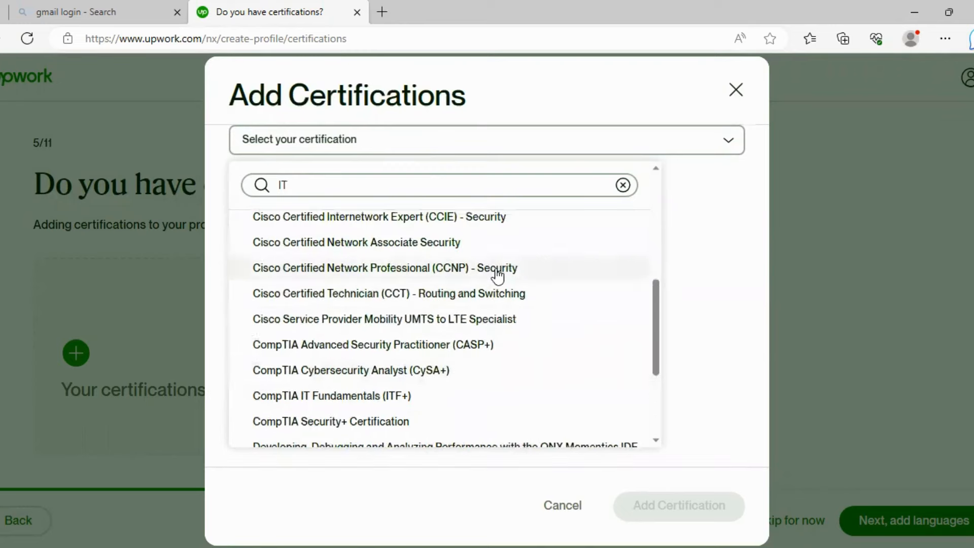
scroll(511, 320, "up", 2)
scroll(510, 320, "down", 5)
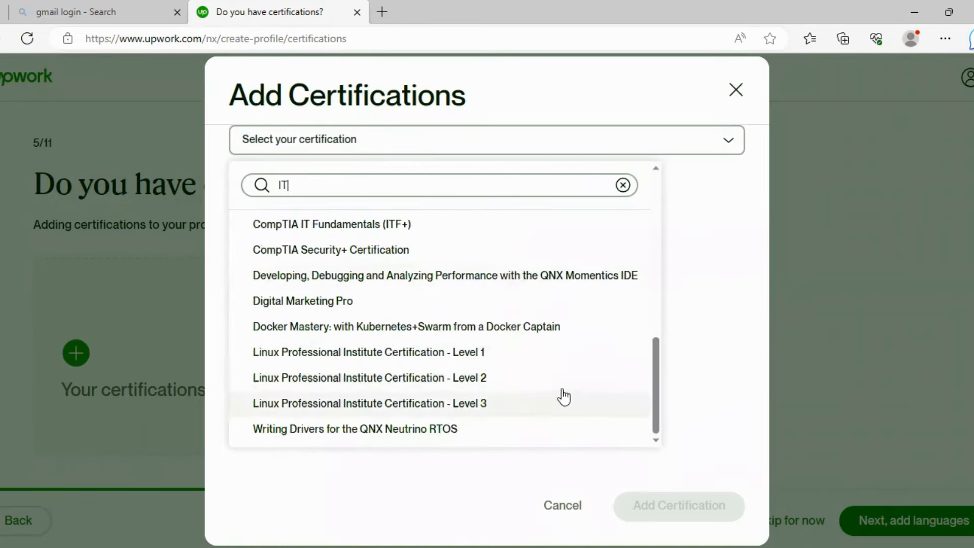
left_click(462, 304)
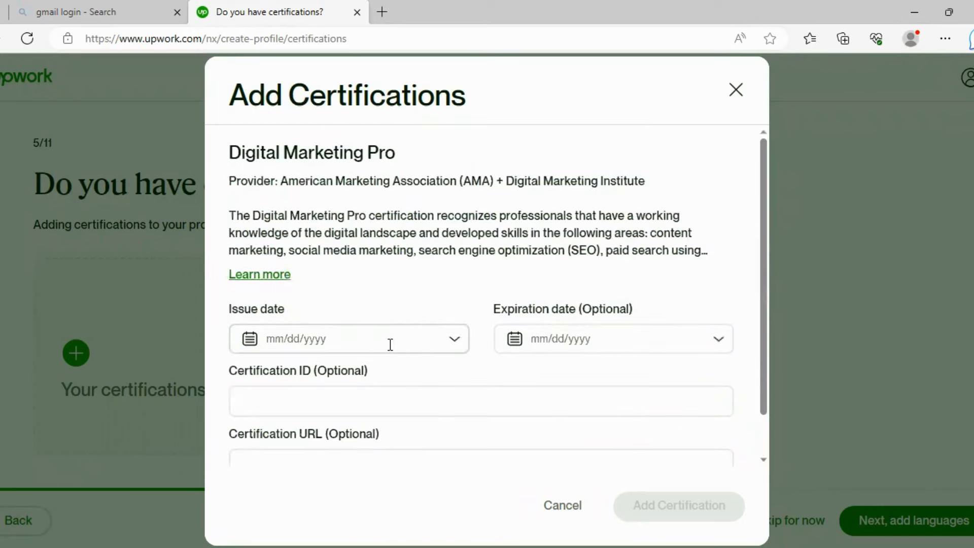
- Set the issue date to 03/12/2020 and save the Digital Marketing Pro certification
left_click(459, 347)
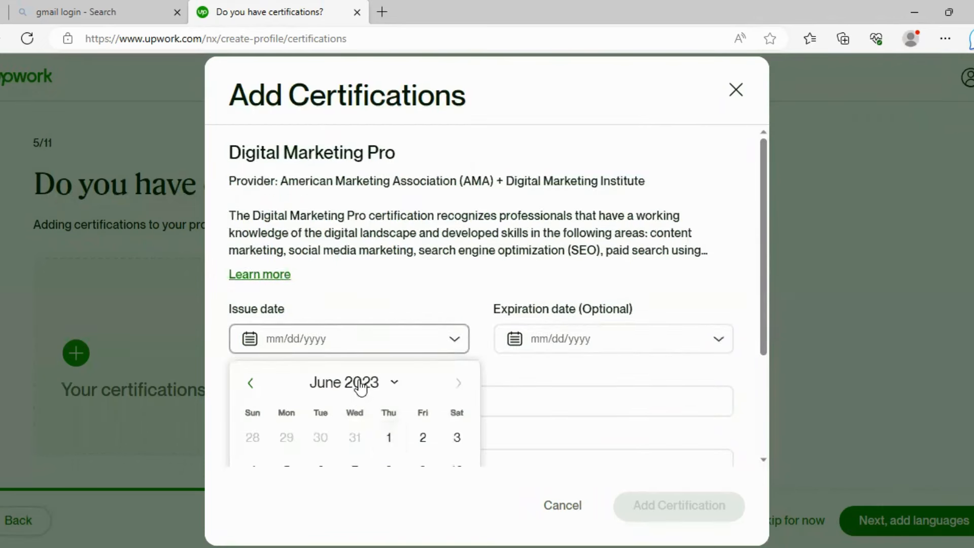
left_click(392, 384)
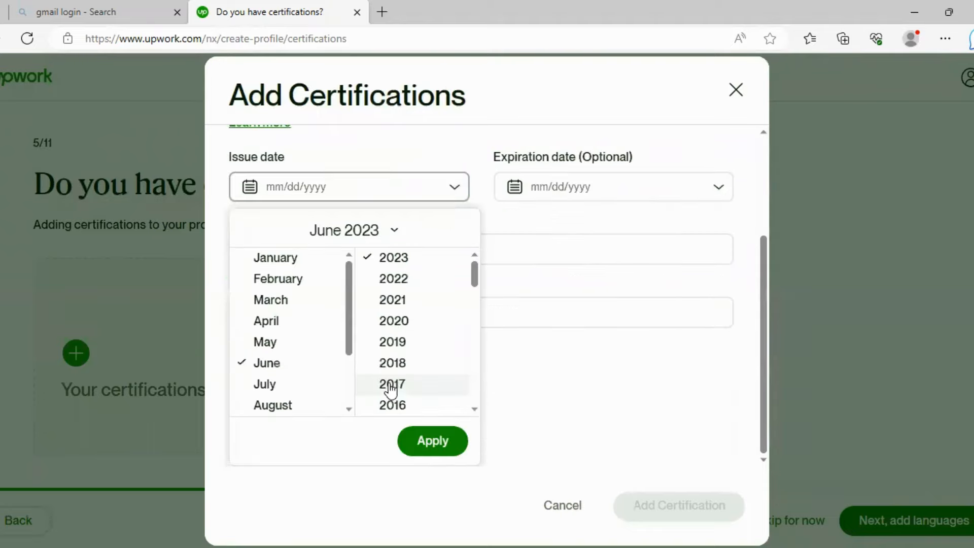
left_click(296, 267)
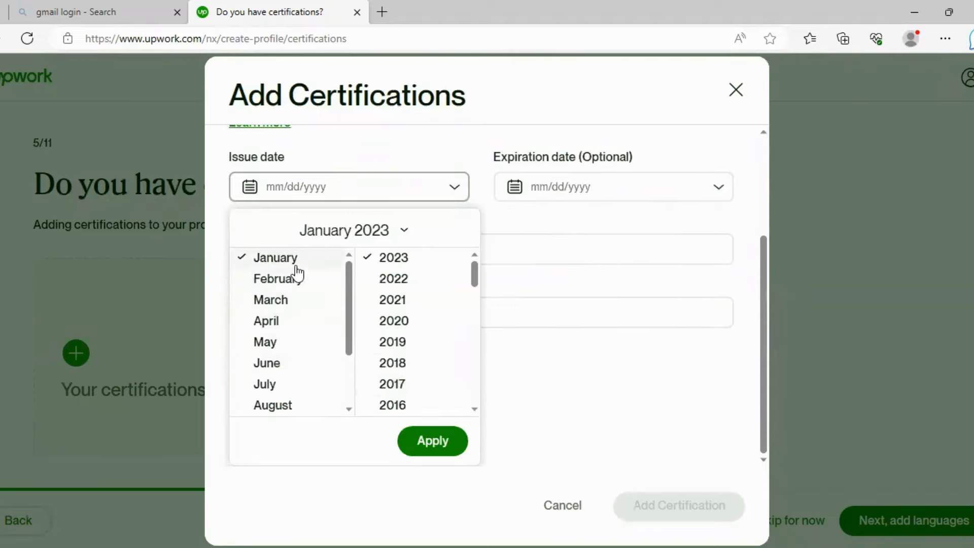
left_click(401, 304)
left_click(431, 441)
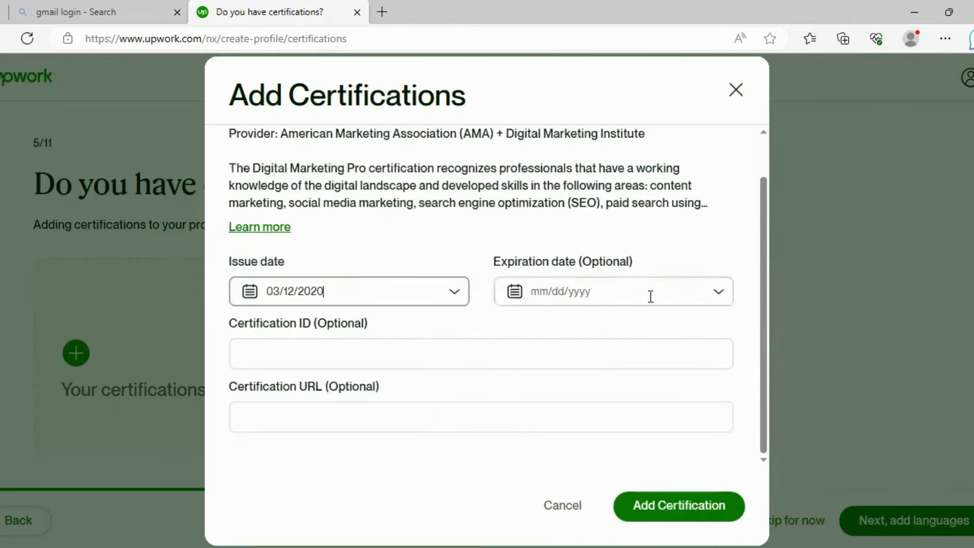
left_click(684, 507)
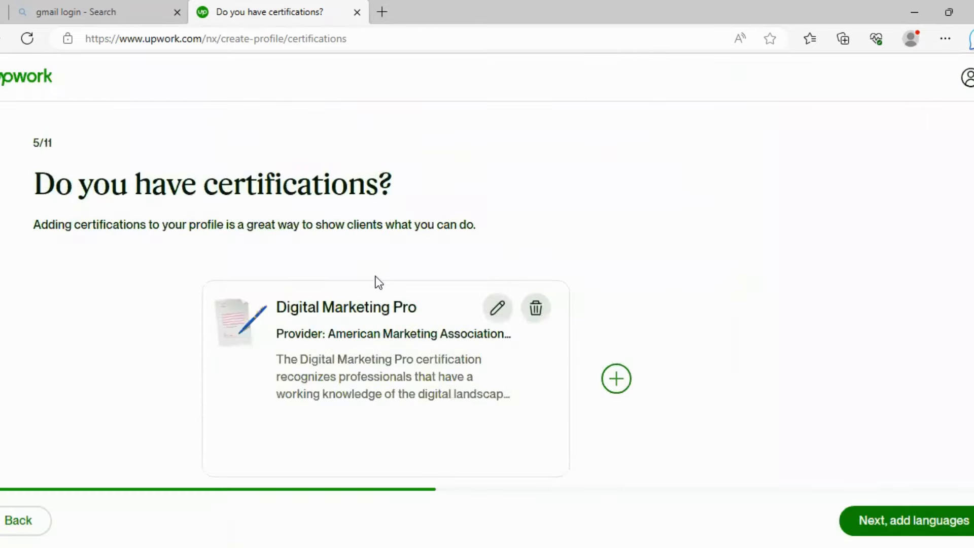
scroll(377, 281, "down", 1)
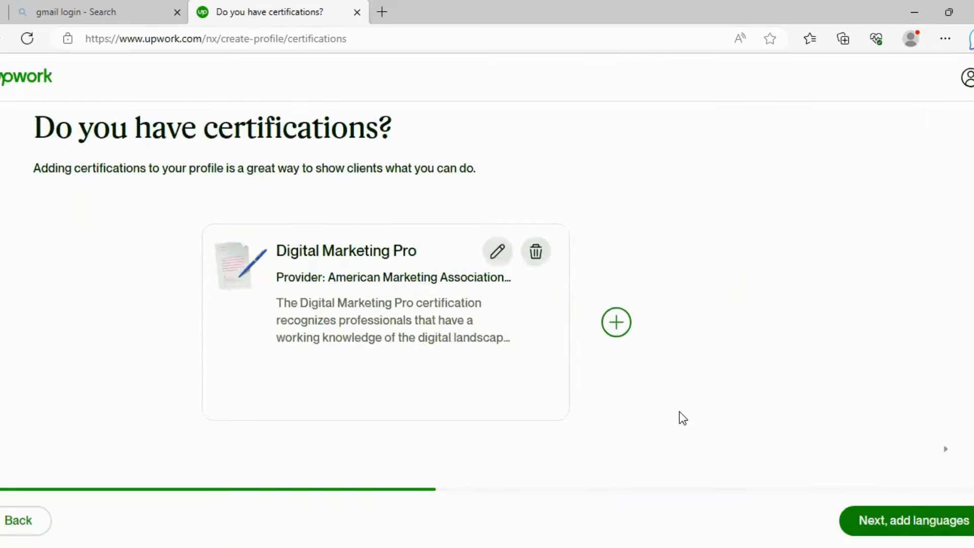
- On the languages step, set English proficiency to Fluent and continue to skills
left_click(890, 521)
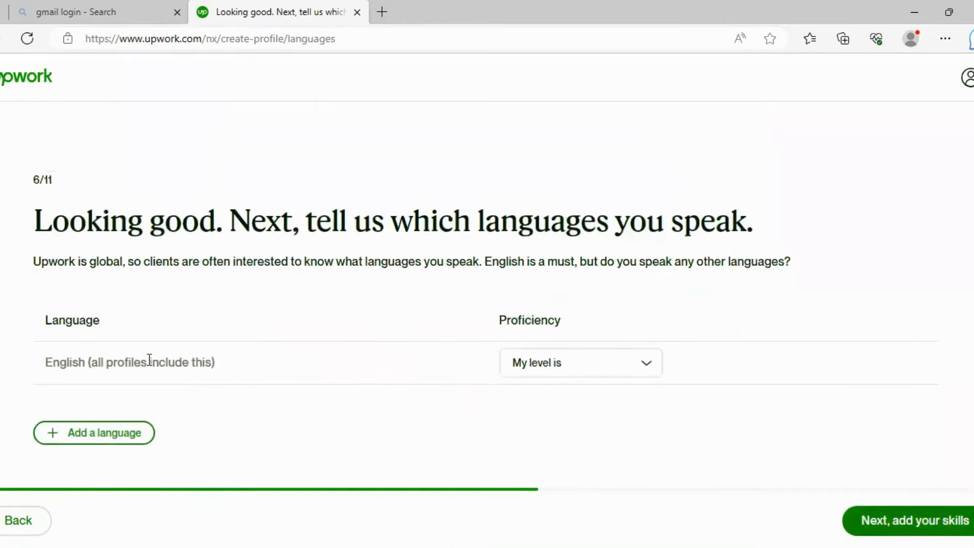
left_click(638, 370)
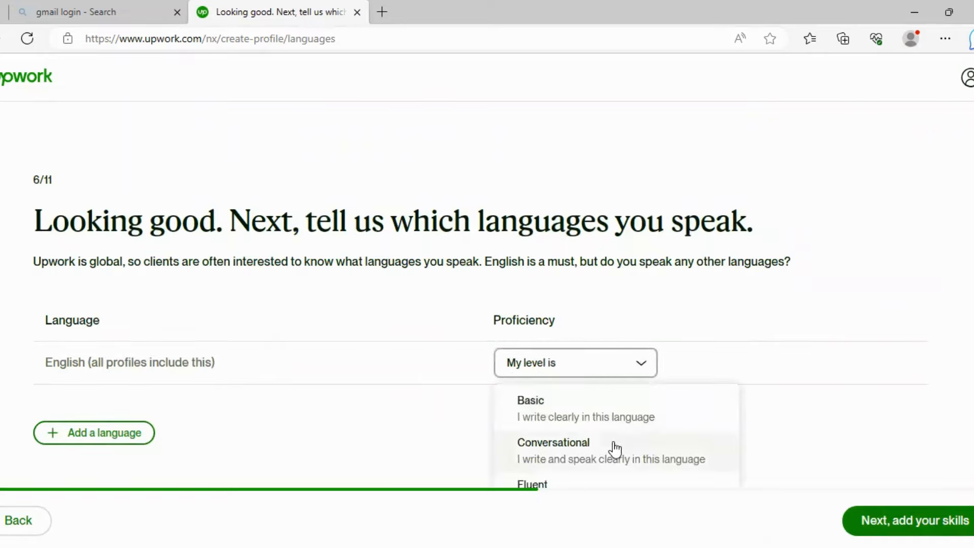
left_click(584, 435)
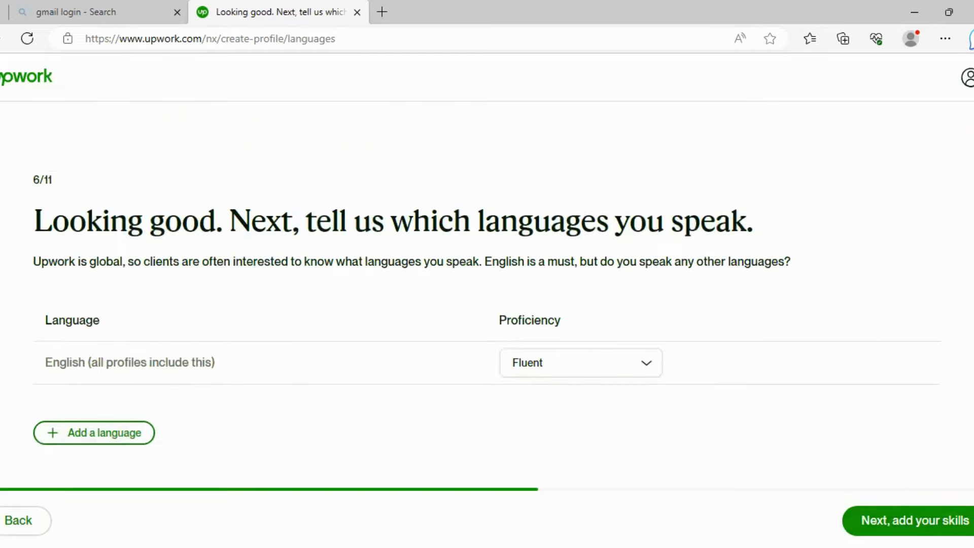
left_click(904, 520)
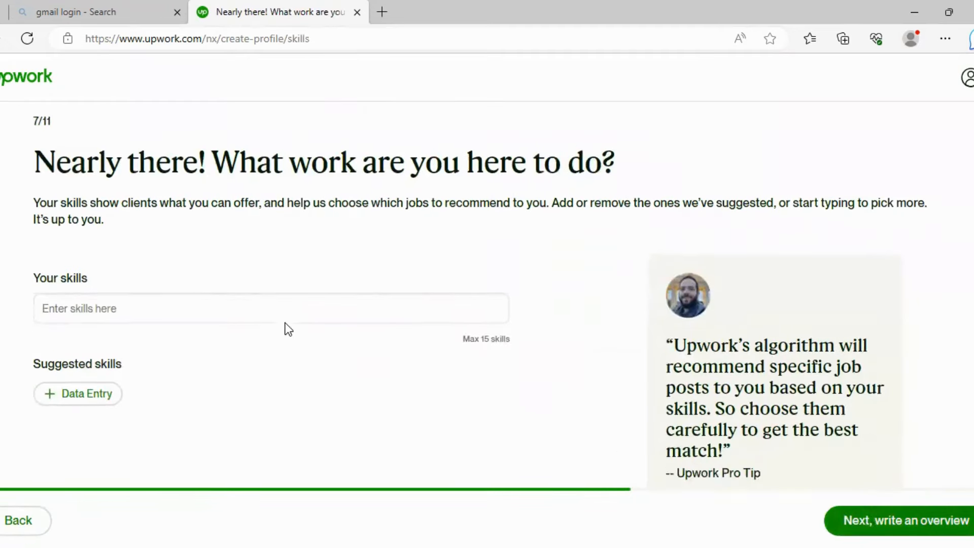
- Add Data Entry from the suggested skills and continue to the overview step
left_click(271, 312)
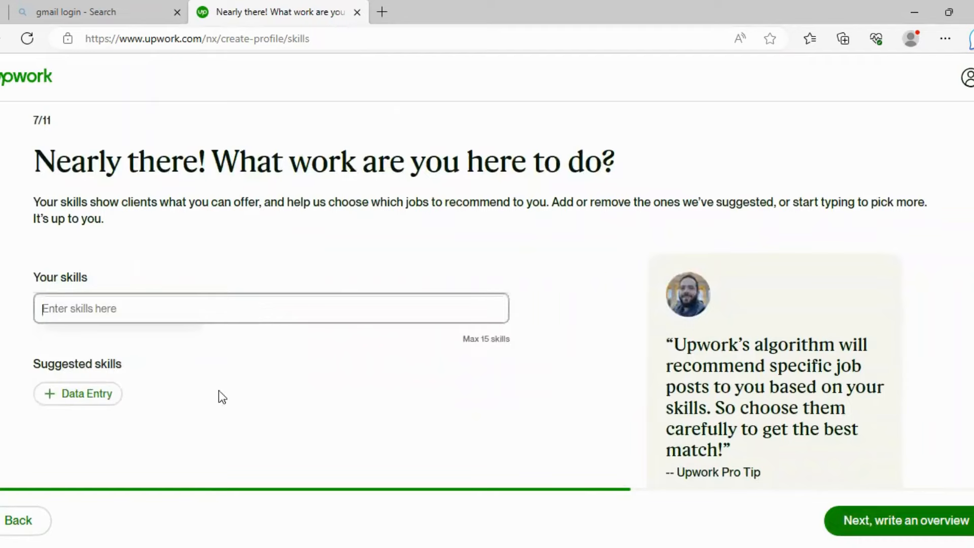
left_click(83, 396)
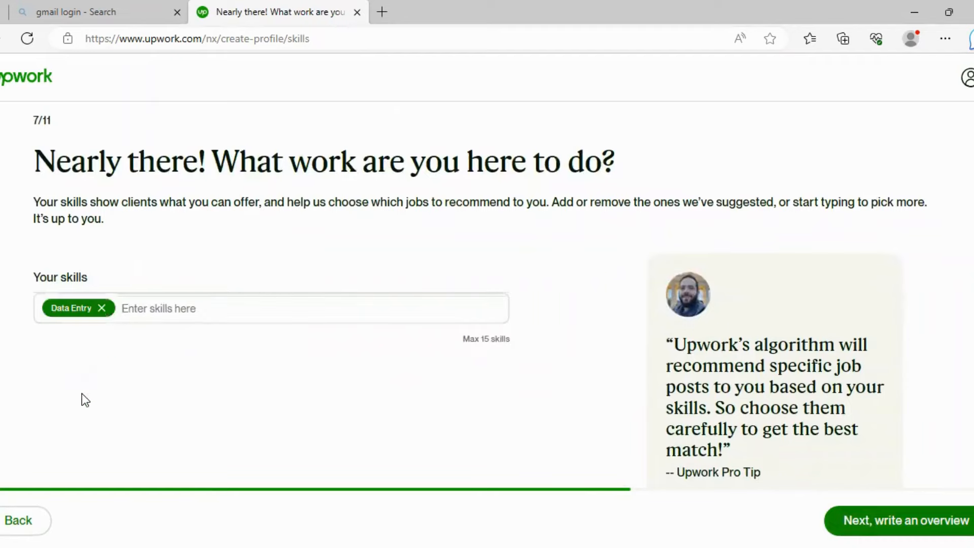
left_click(227, 310)
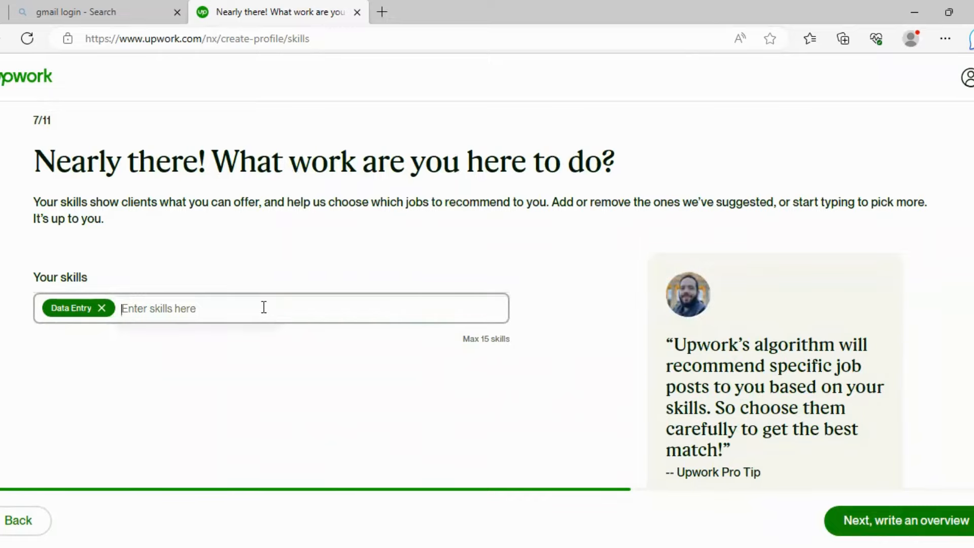
scroll(272, 326, "down", 1)
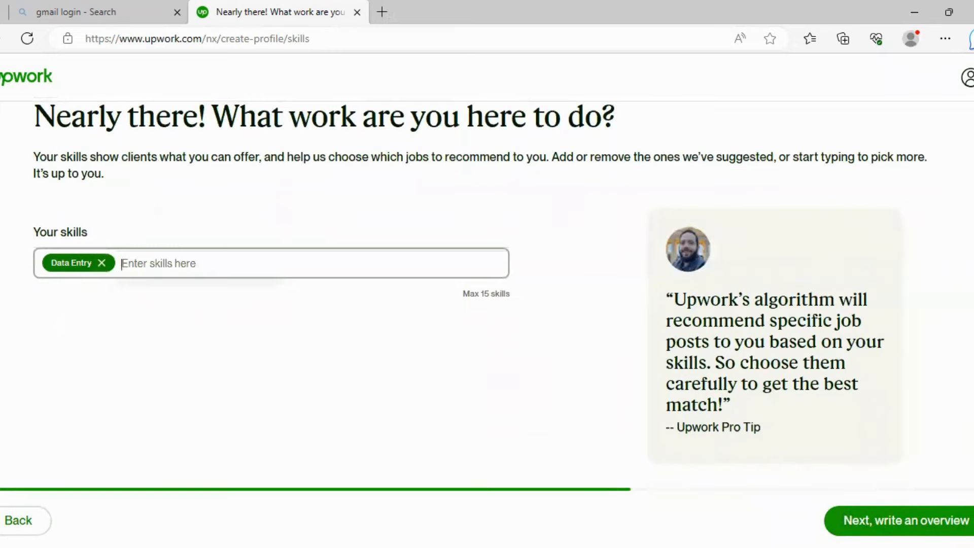
left_click(886, 520)
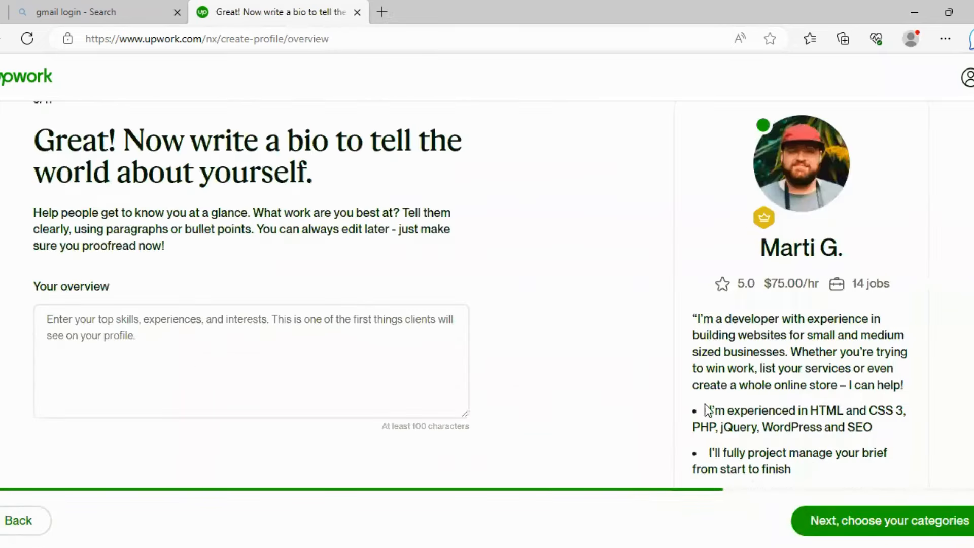
- Begin the overview with 'I'm a data entry operator having seven years of experience'
left_click(136, 347)
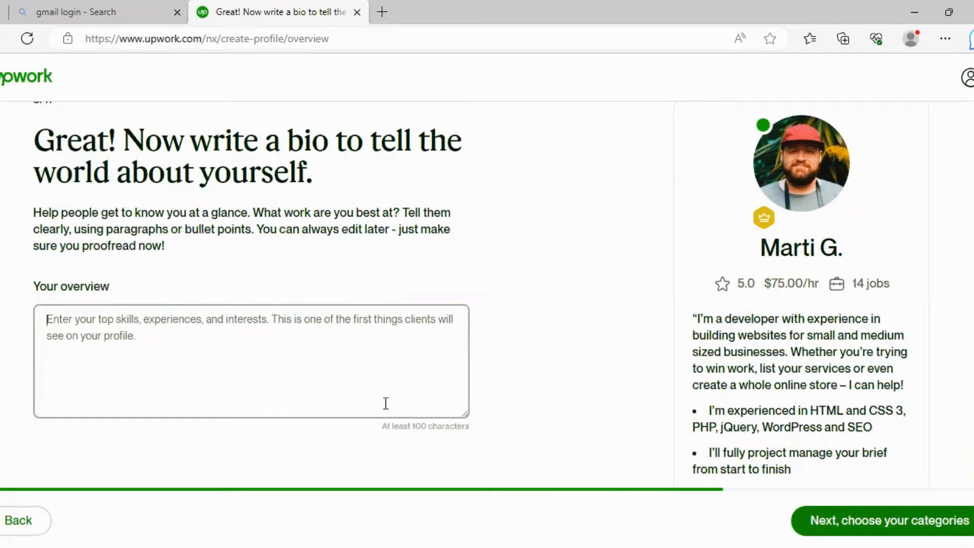
left_click(262, 344)
type("I'M A DATA")
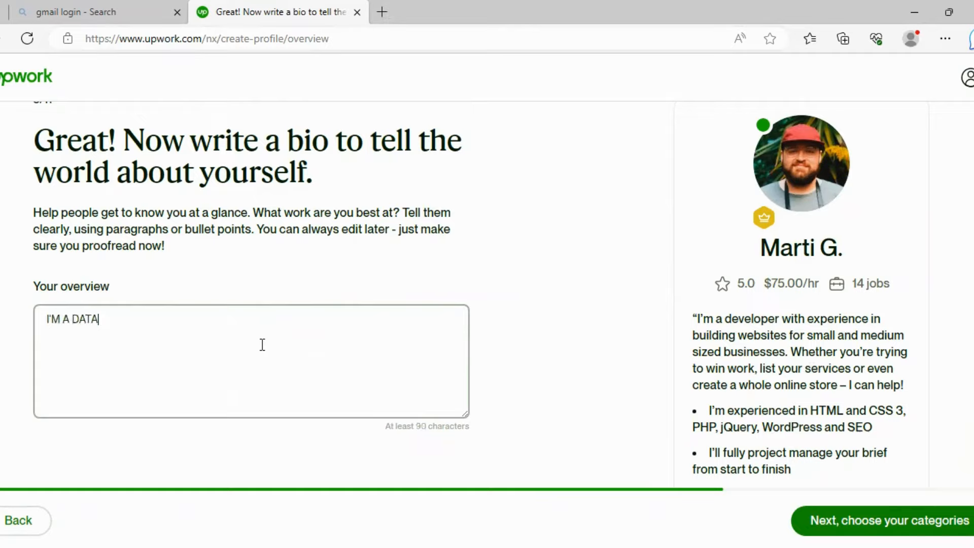
key("BackSpace")
key("ctrl+a")
key("BackSpace")
type("I'm a d")
type("entry opera")
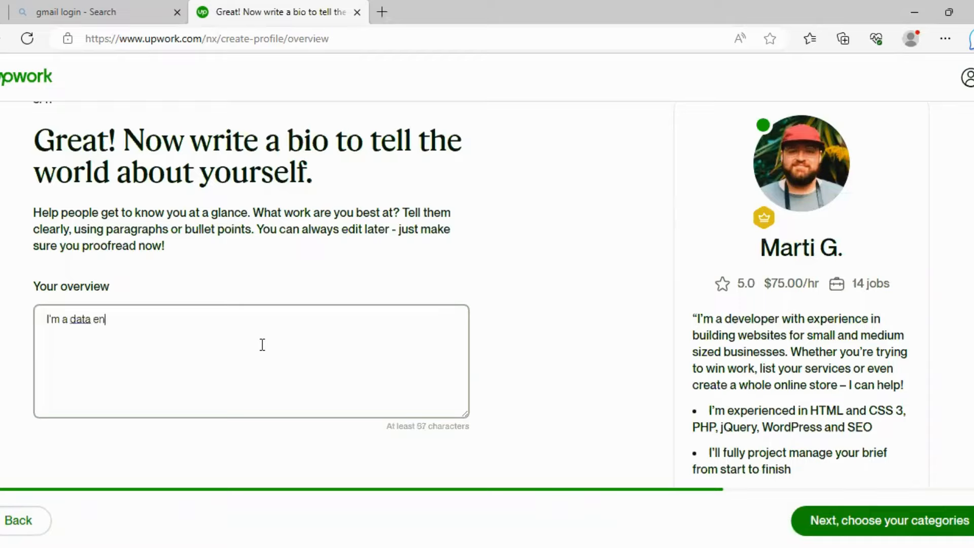
type("tor having")
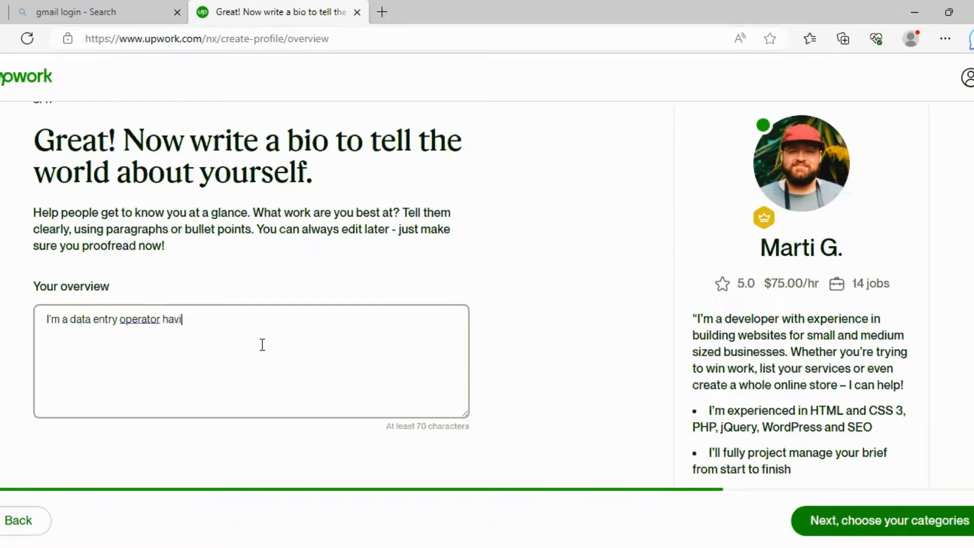
type(" sen")
key("BackSpace")
type("ven years of ex")
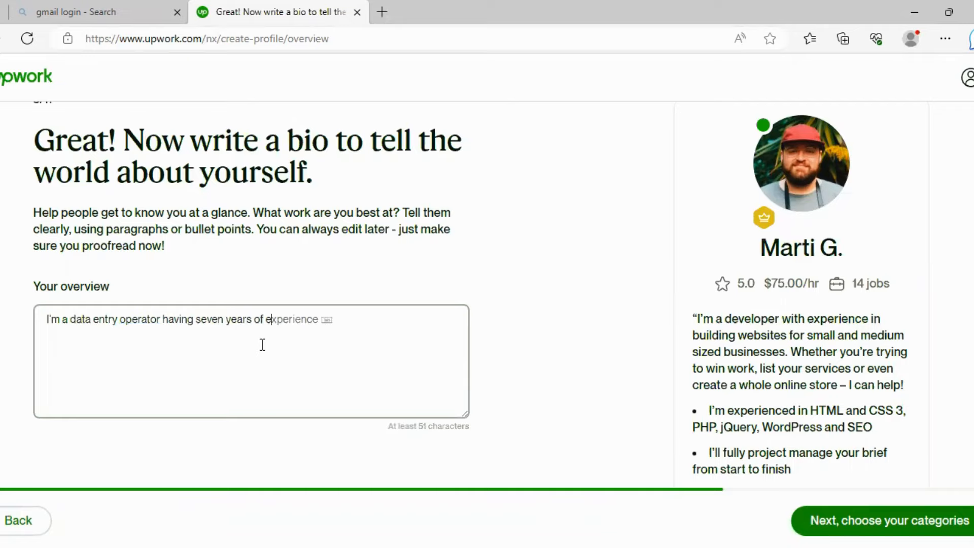
key("Tab")
- Add 'I have done many projects successfully in the field of data entry. please let me know…'
scroll(350, 221, "down", 2)
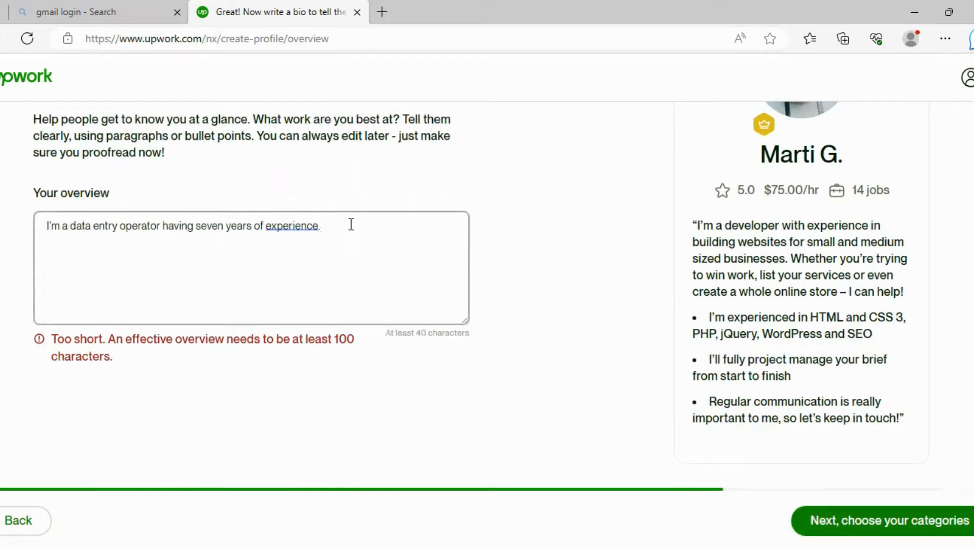
type("I have done many pr")
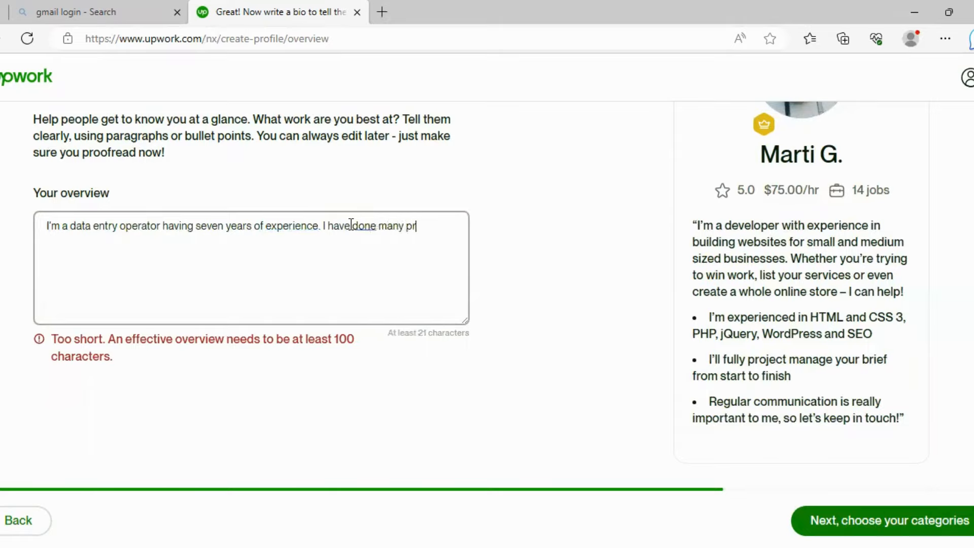
type("ojects suc")
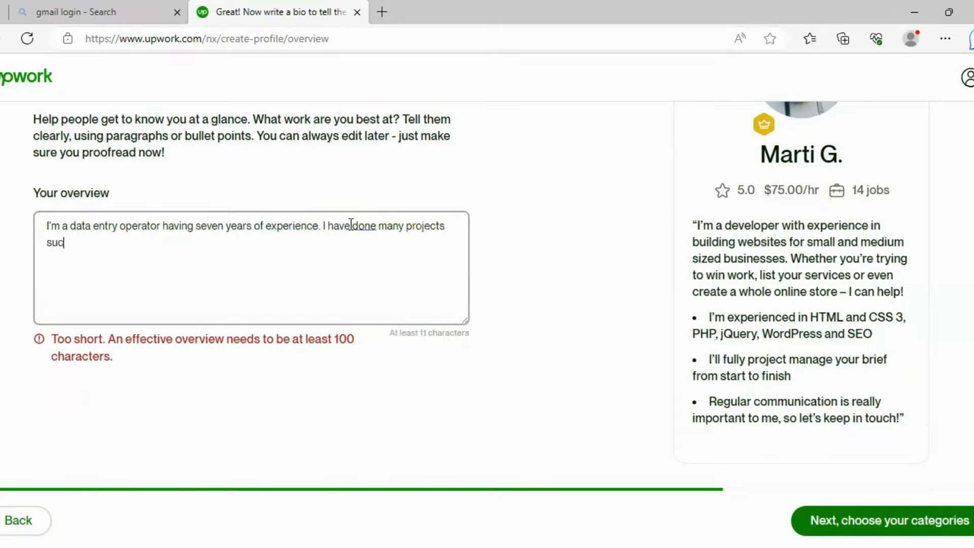
type("cessful")
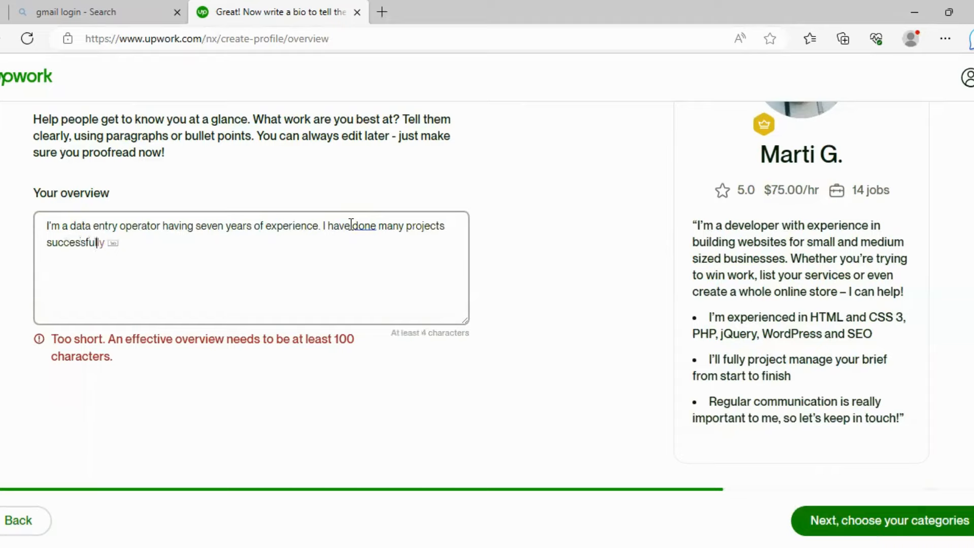
type("ly in t")
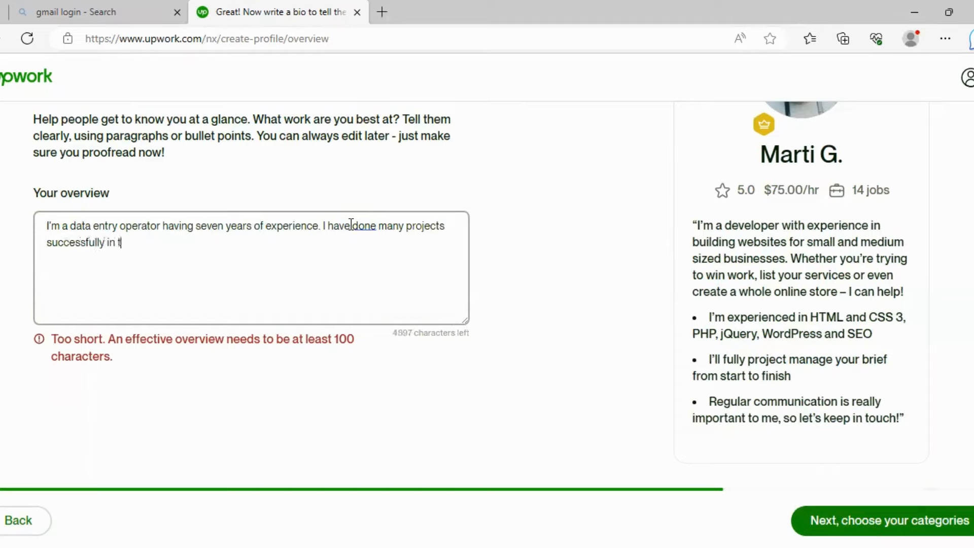
type("he field of data en")
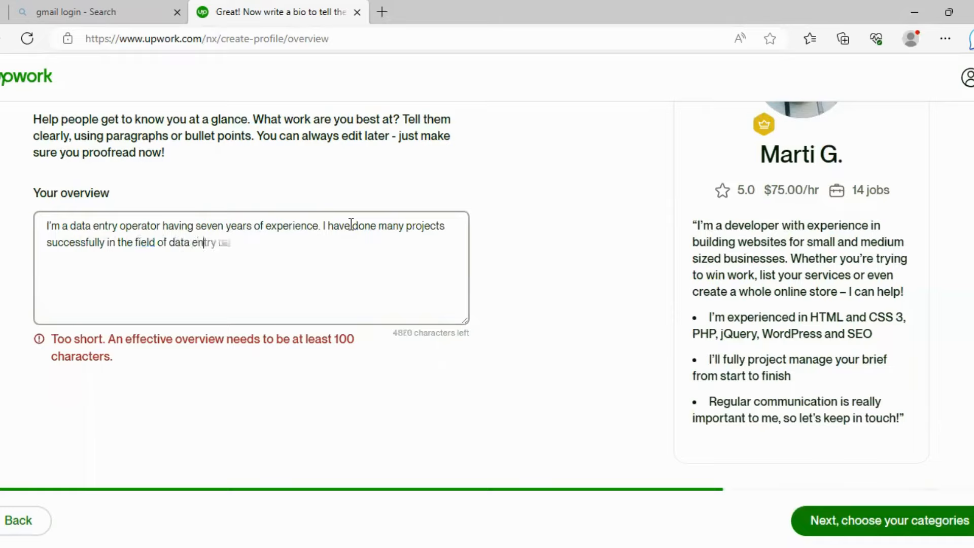
type("try")
key("BackSpace")
type(". please let me know i")
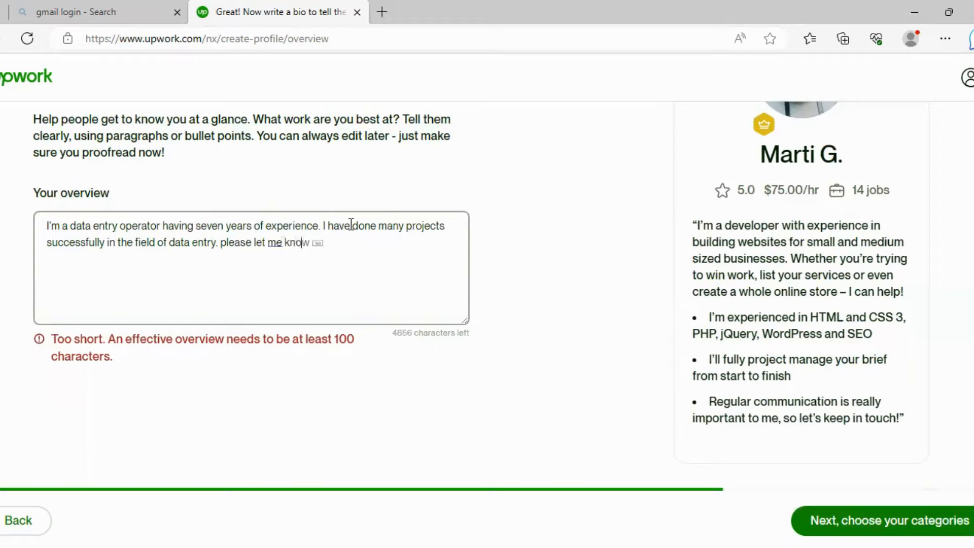
type("f you are inte")
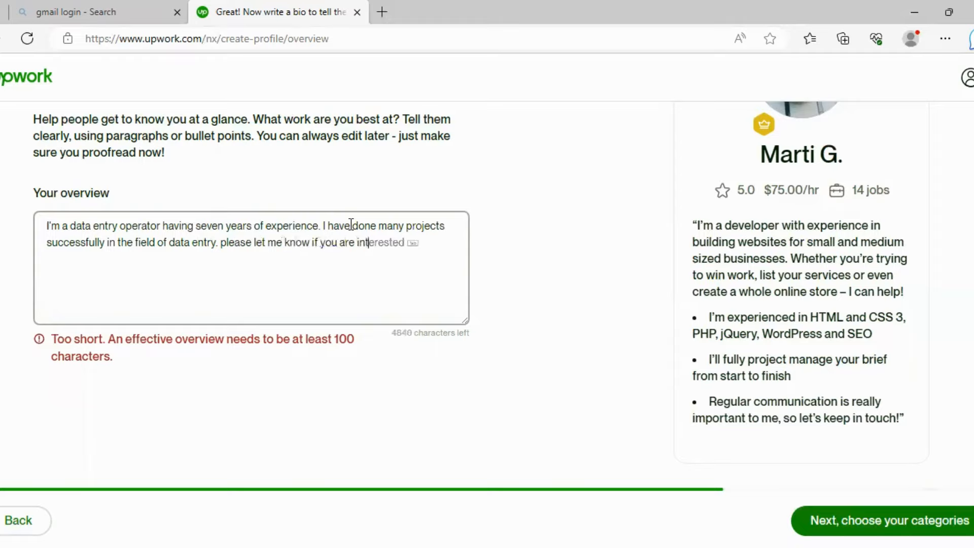
type("rested to hiring")
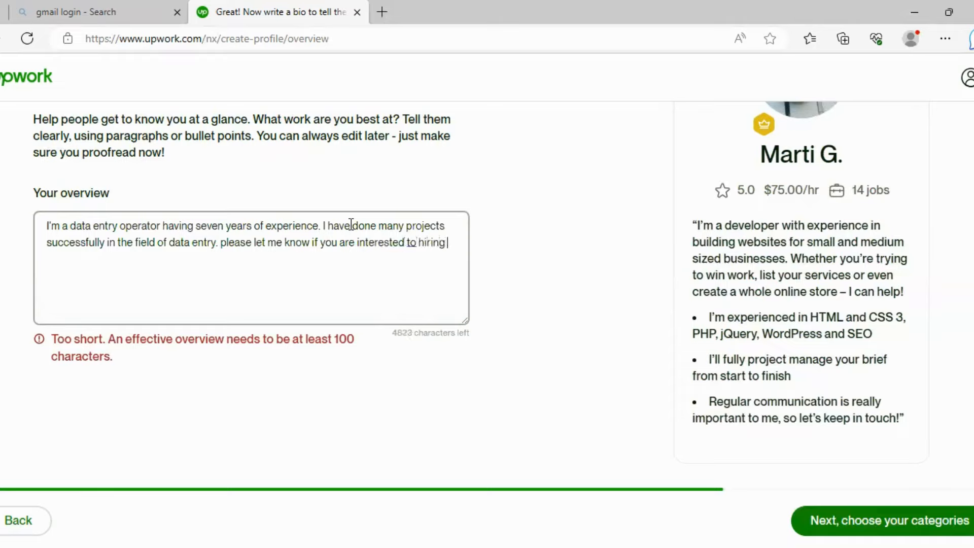
type(" me.")
- Submit the overview and bring up the service category list
left_click(878, 520)
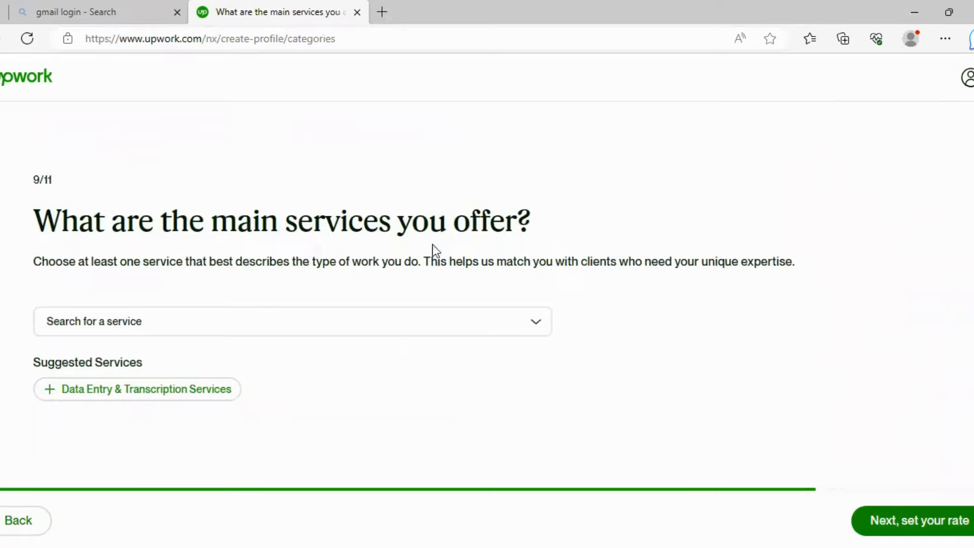
left_click(529, 328)
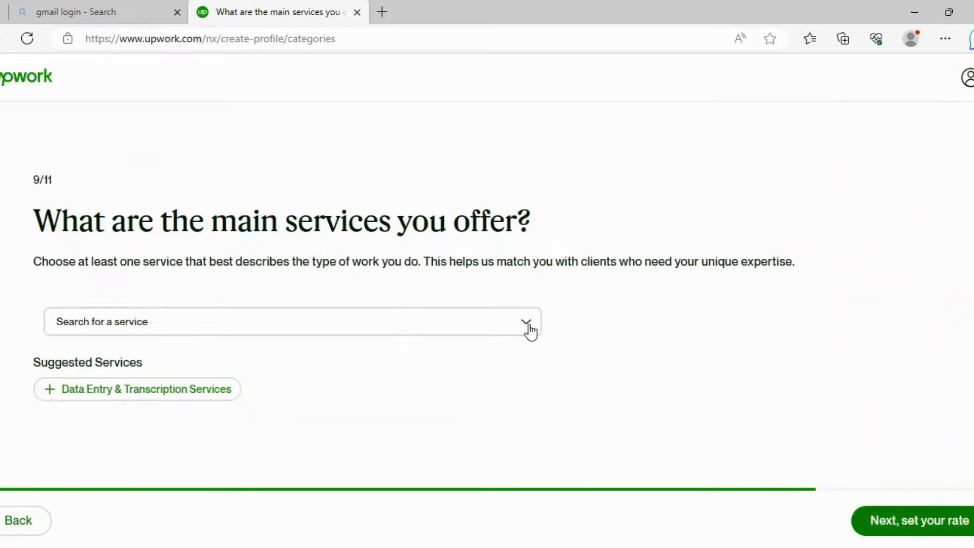
scroll(265, 348, "down", 2)
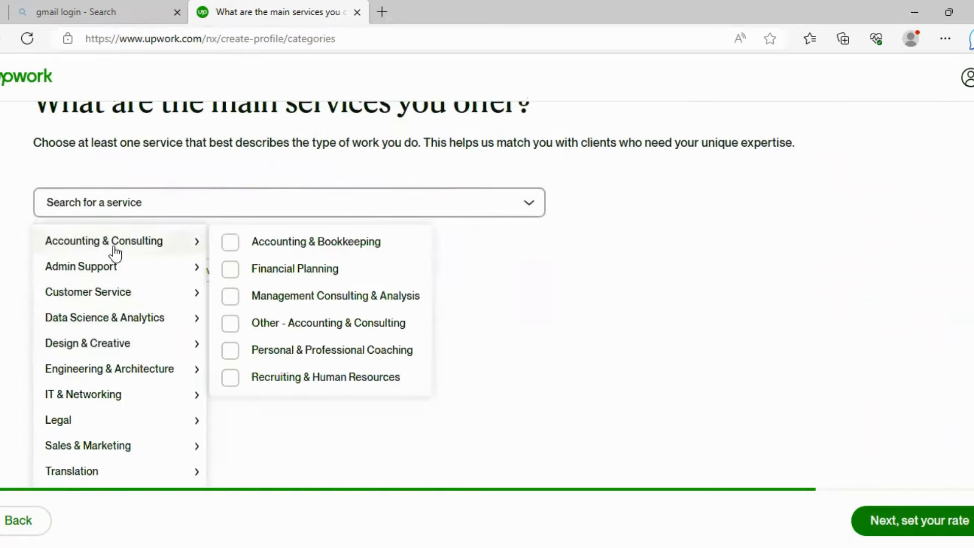
- Choose Data Entry & Transcription Services under Admin Support and continue to the hourly rate
mouse_move(115, 273)
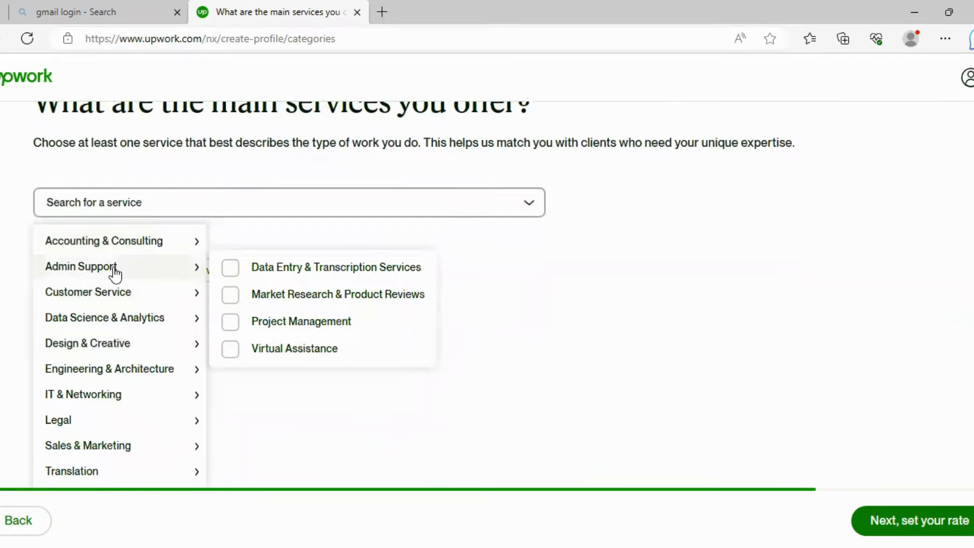
mouse_move(162, 253)
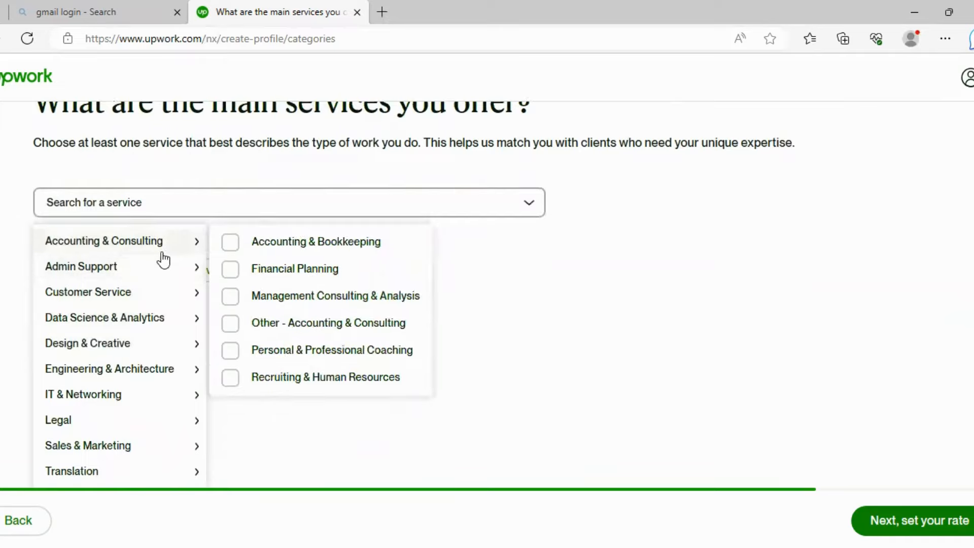
mouse_move(189, 278)
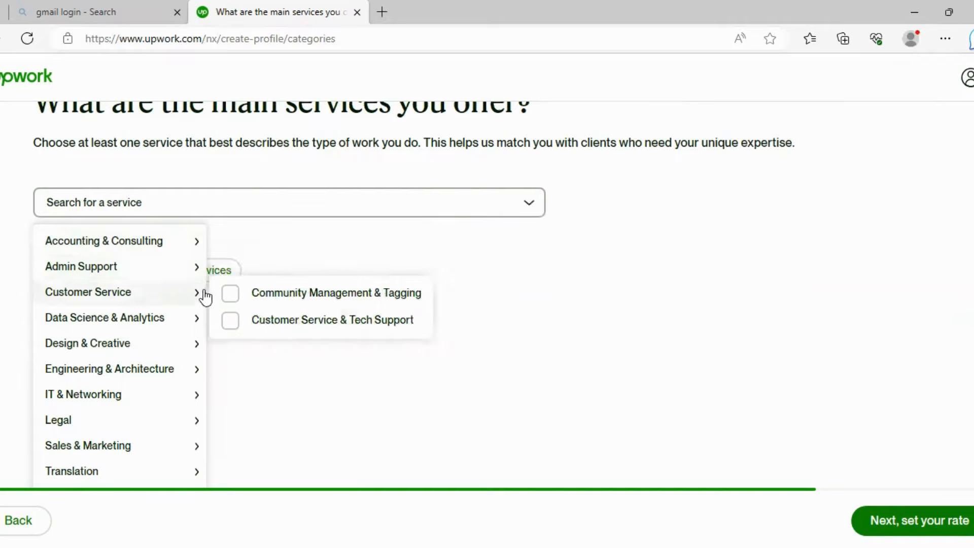
mouse_move(186, 350)
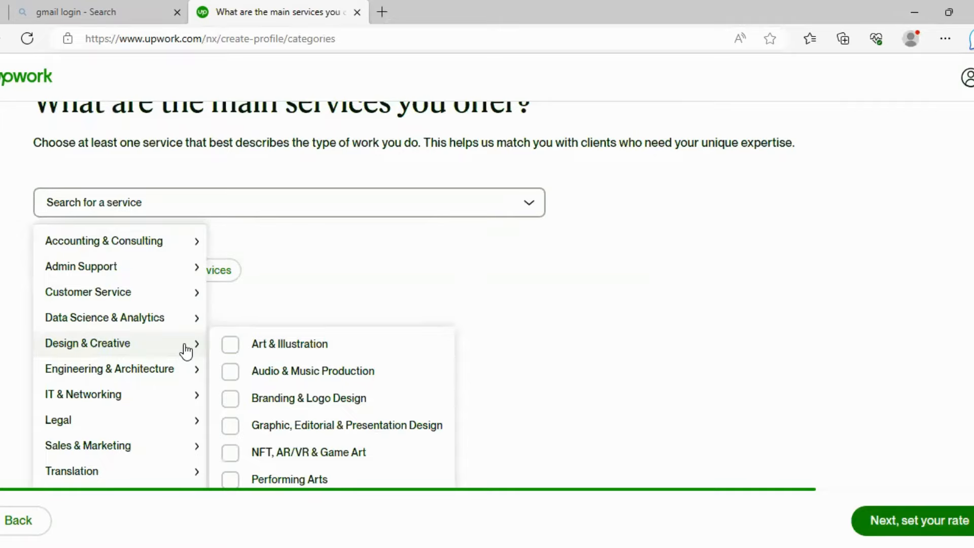
mouse_move(182, 402)
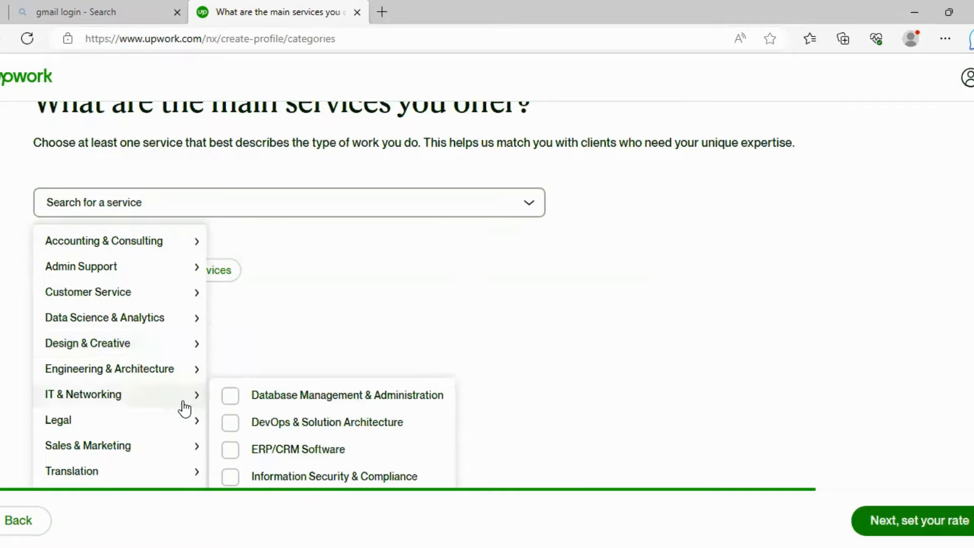
scroll(185, 406, "down", 1)
mouse_move(182, 376)
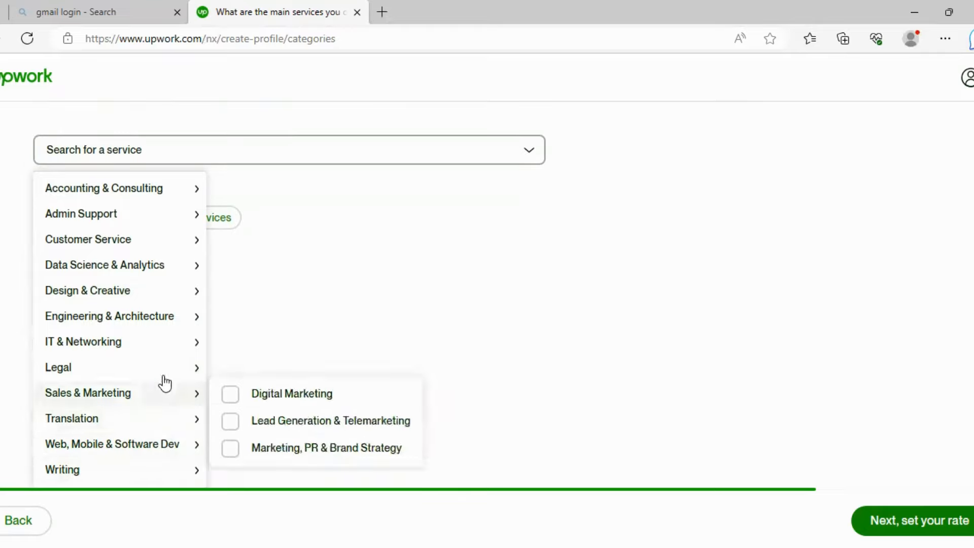
mouse_move(185, 224)
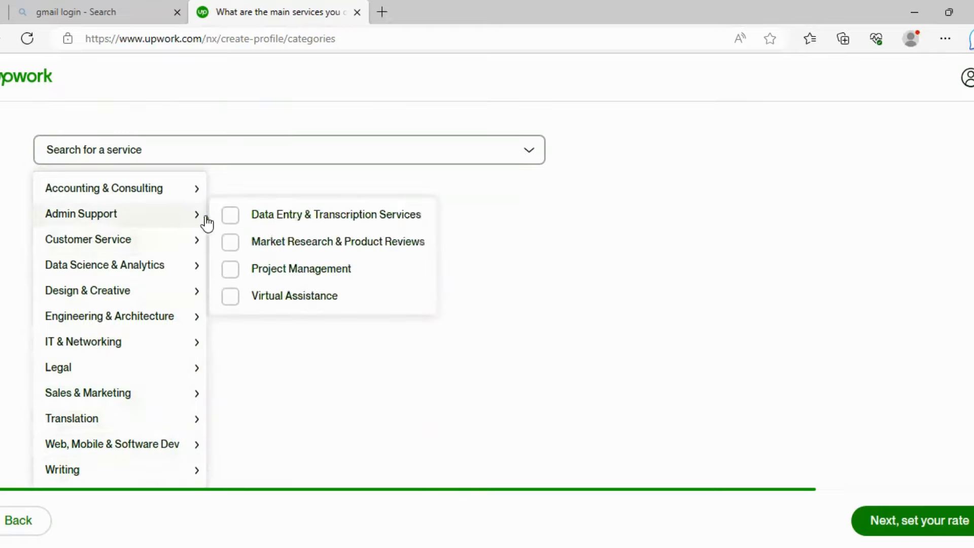
left_click(230, 215)
left_click(330, 384)
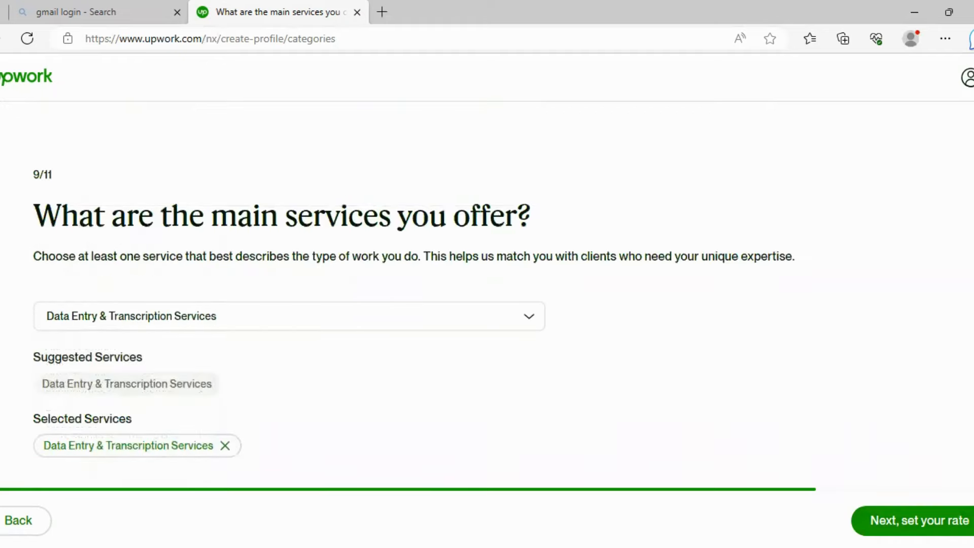
left_click(928, 520)
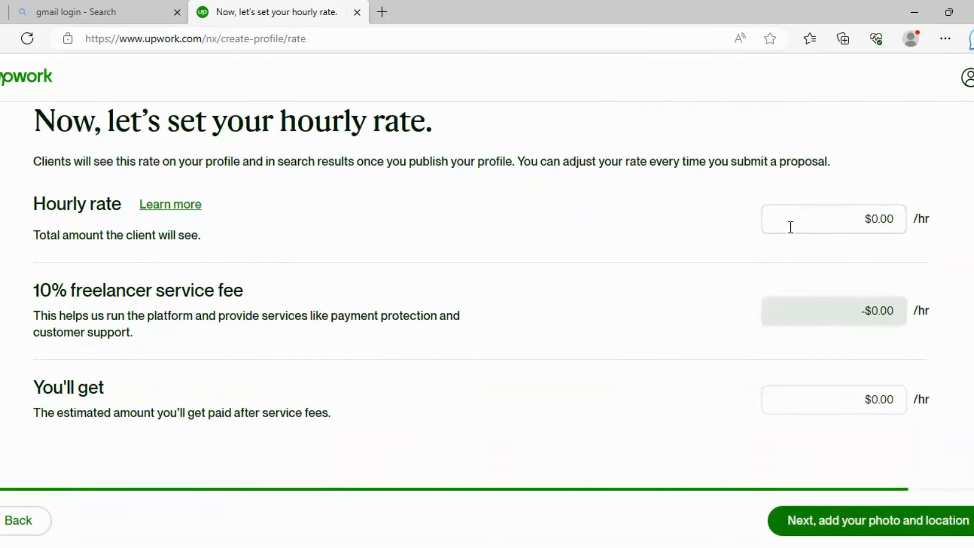
- Set the hourly rate to $3.00 ($2.70 after fees) and go to the final step
left_click(878, 222)
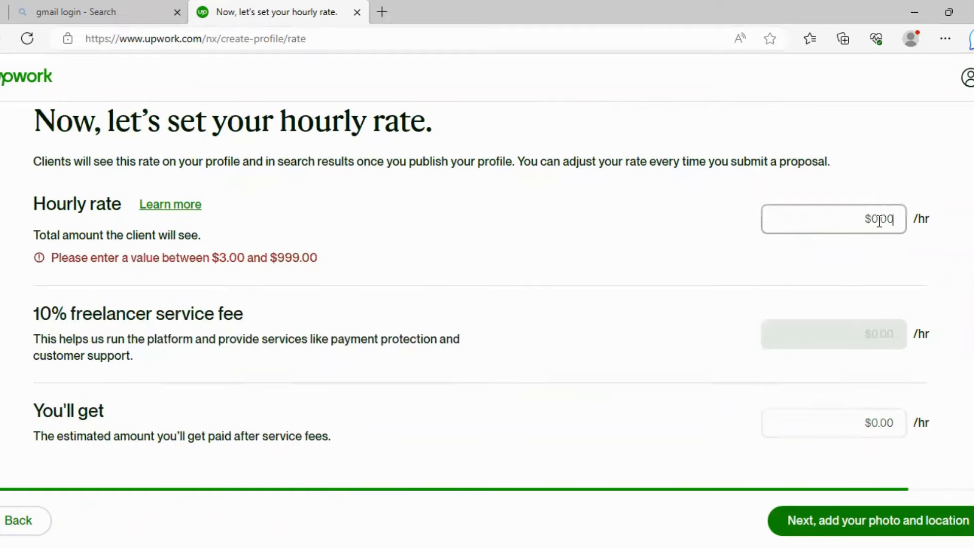
type("3")
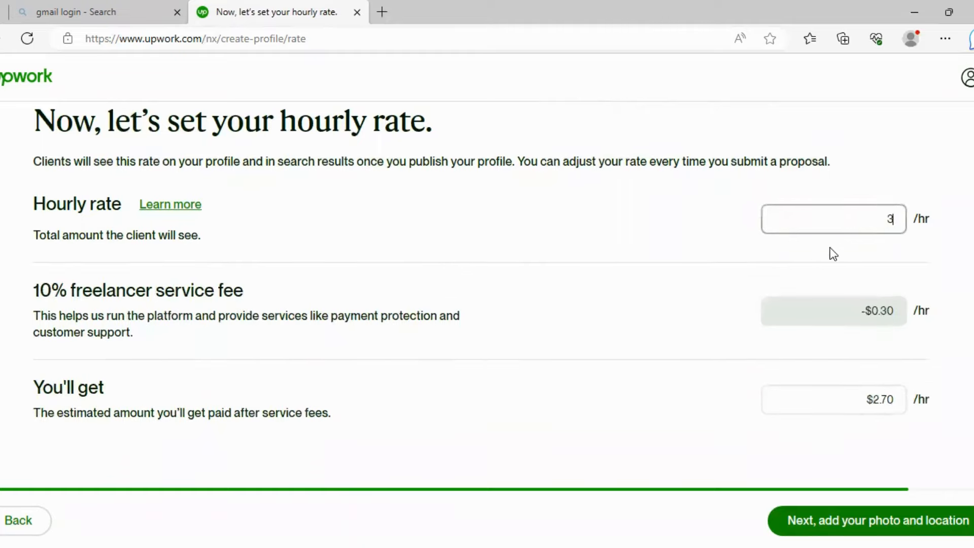
left_click(811, 255)
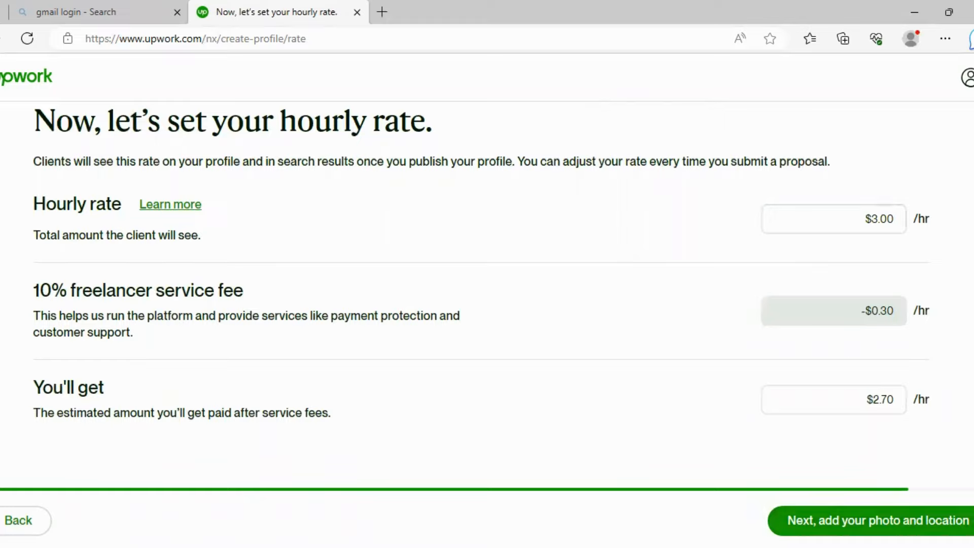
left_click(896, 521)
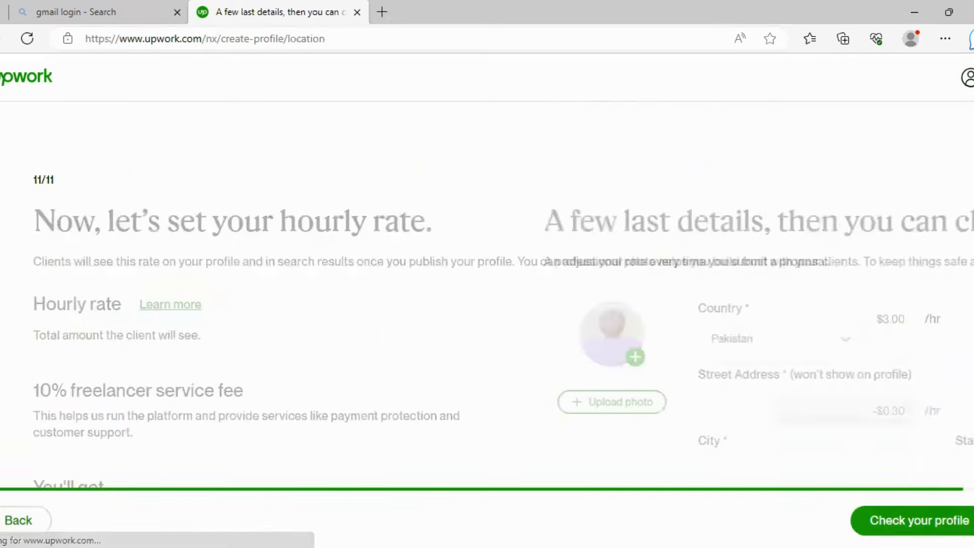
scroll(446, 264, "down", 1)
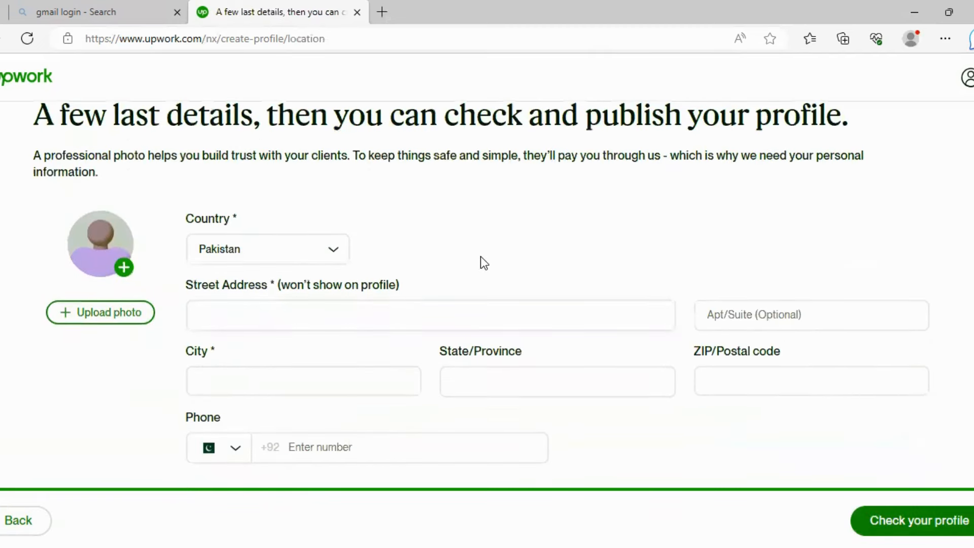
left_click(337, 322)
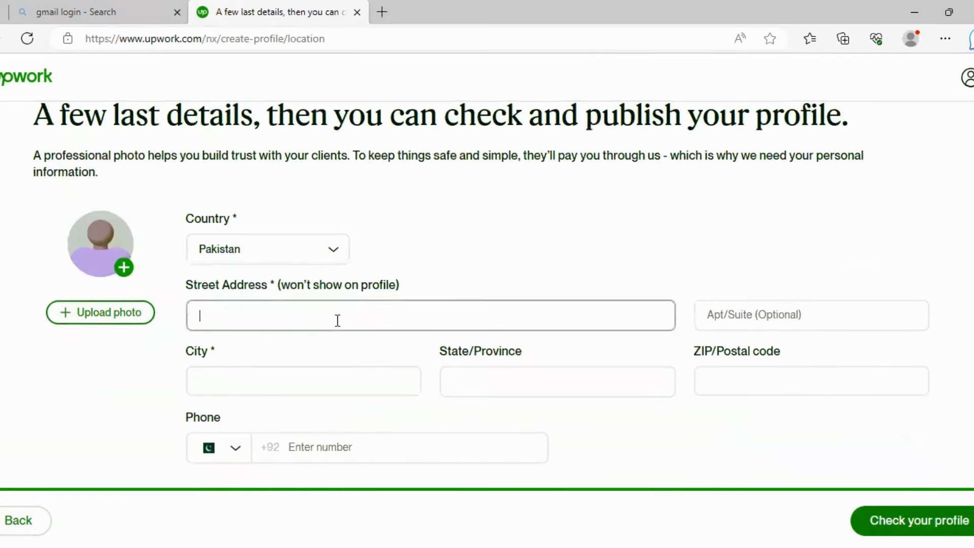
left_click(298, 372)
left_click(473, 381)
left_click(728, 375)
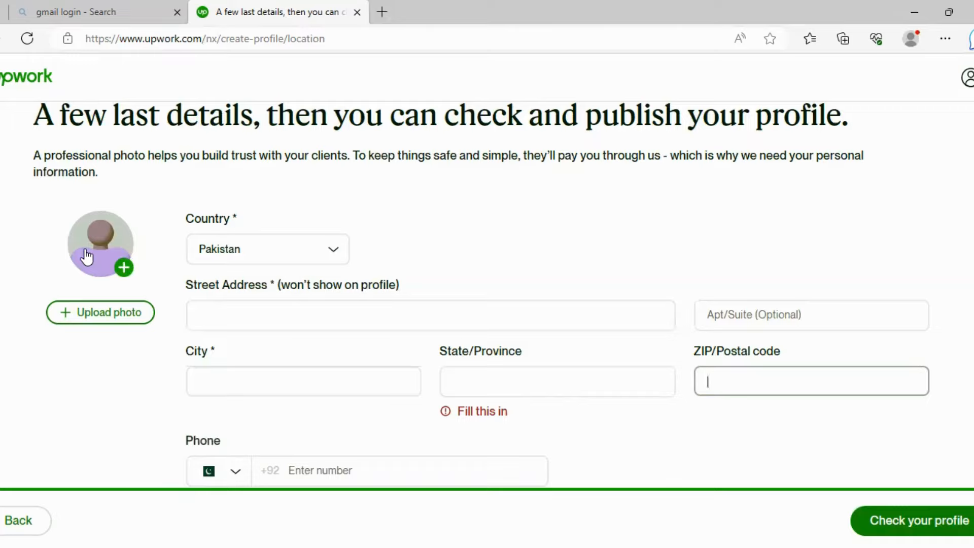
- Leave ZIP code empty and try Check your profile, revealing required-field errors for photo, address, city, phone
scroll(87, 257, "down", 1)
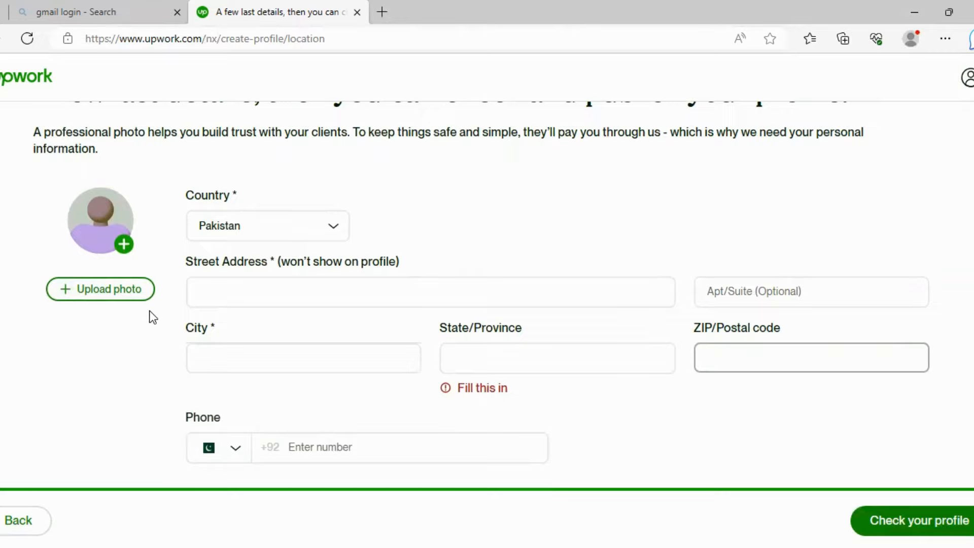
left_click(330, 450)
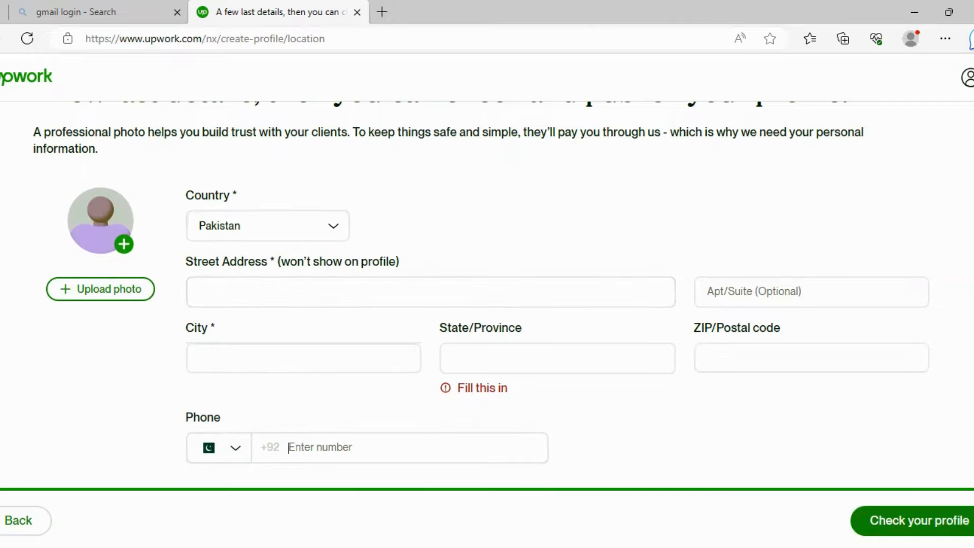
left_click(908, 520)
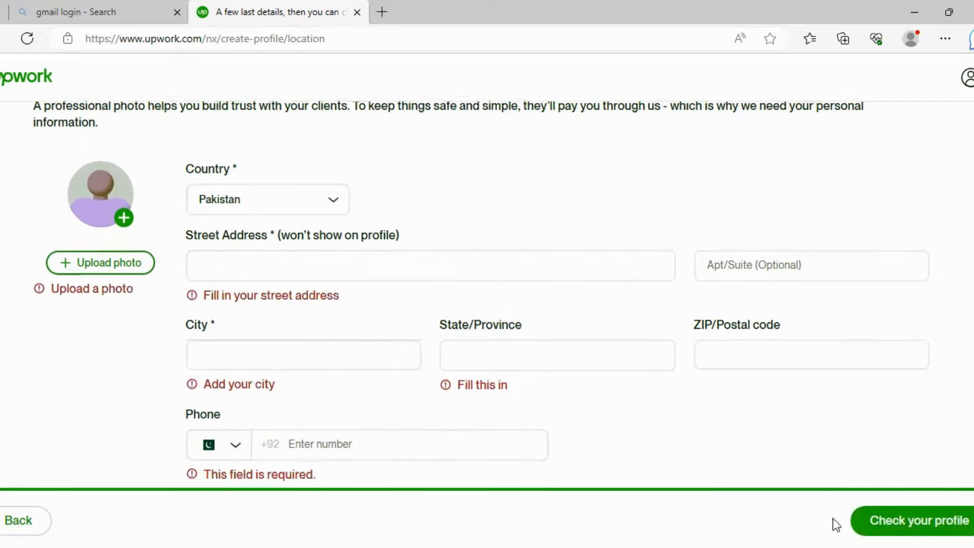
scroll(614, 339, "down", 1)
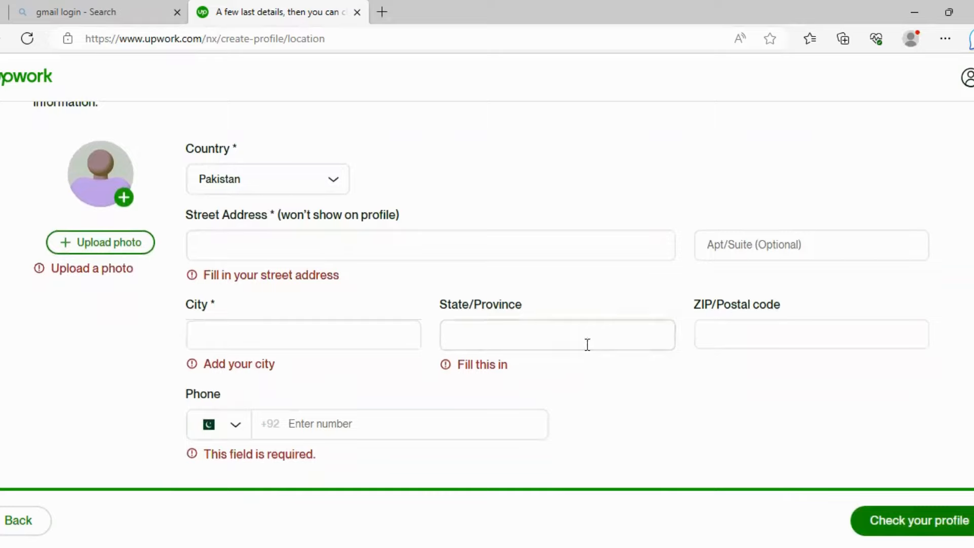